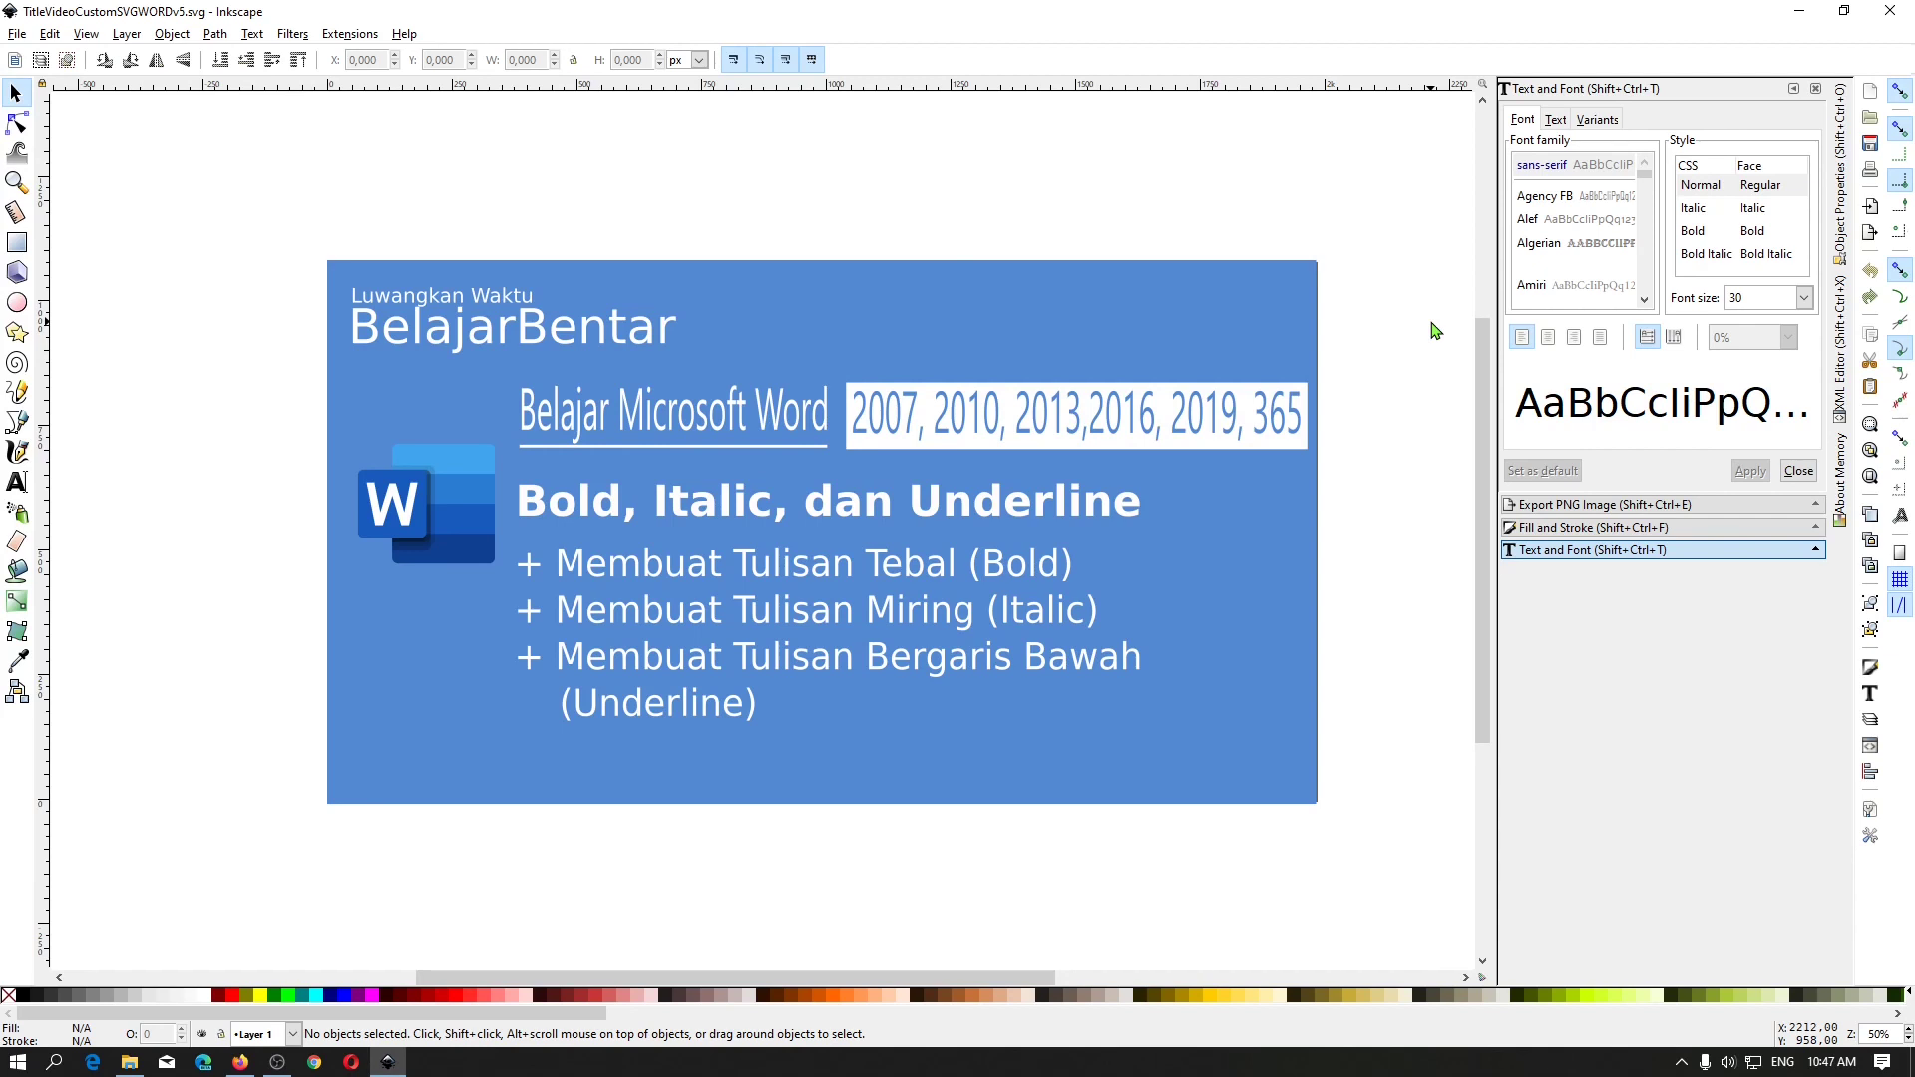
Open the About Inkscape information to check which version is installed
left_click(403, 35)
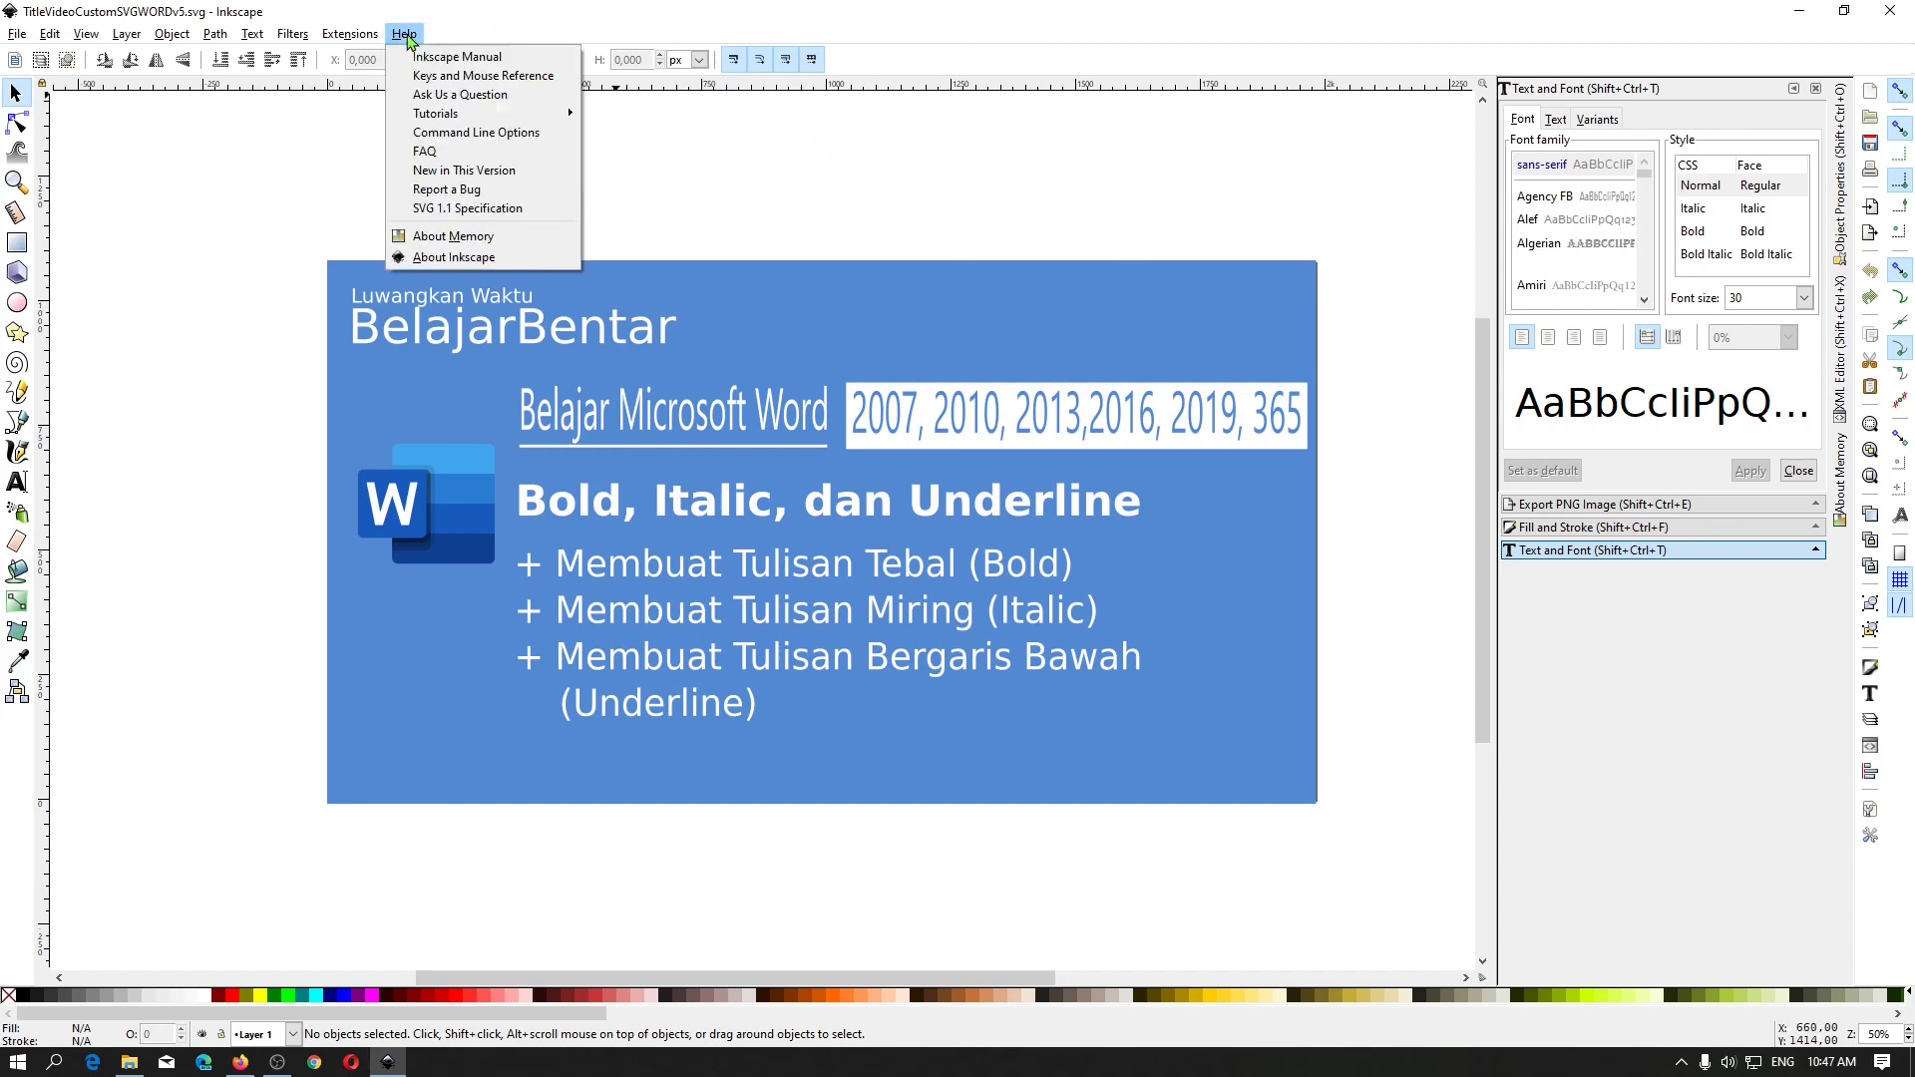
left_click(454, 256)
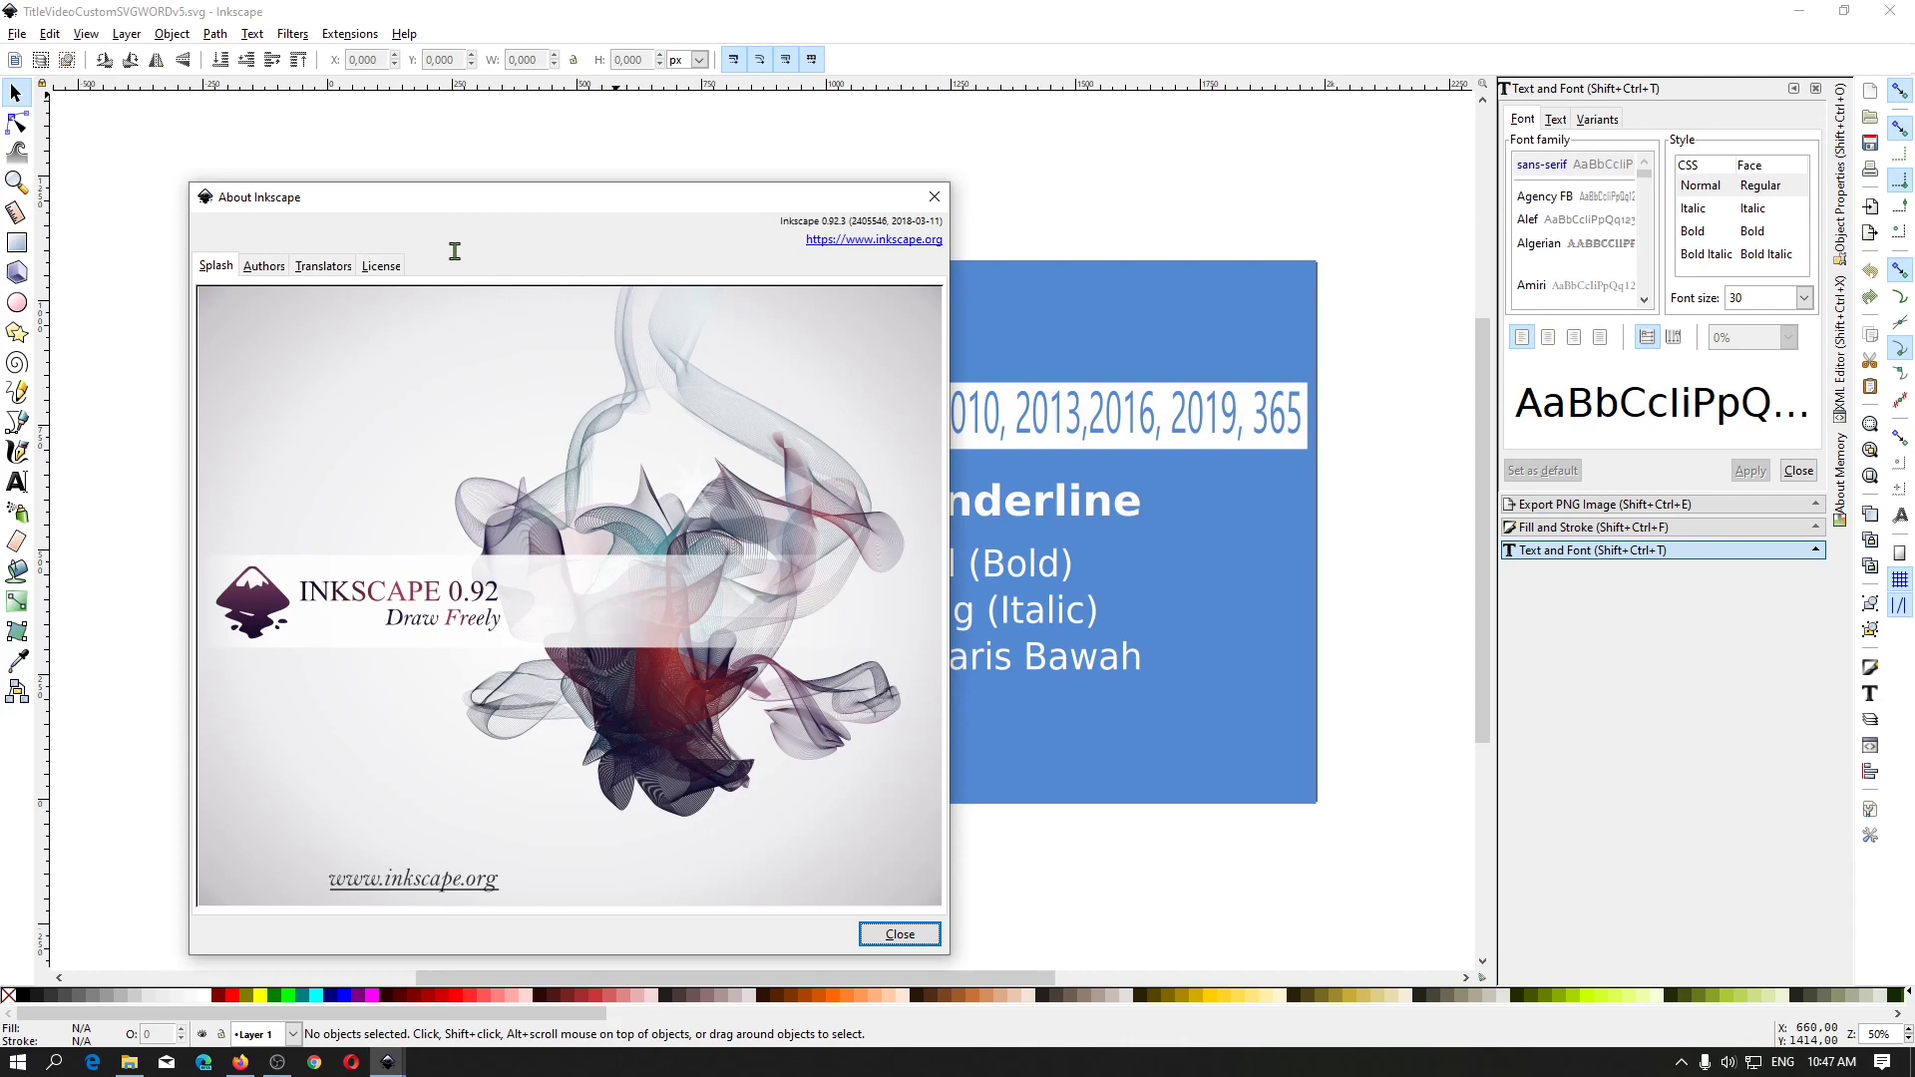
key("Tab")
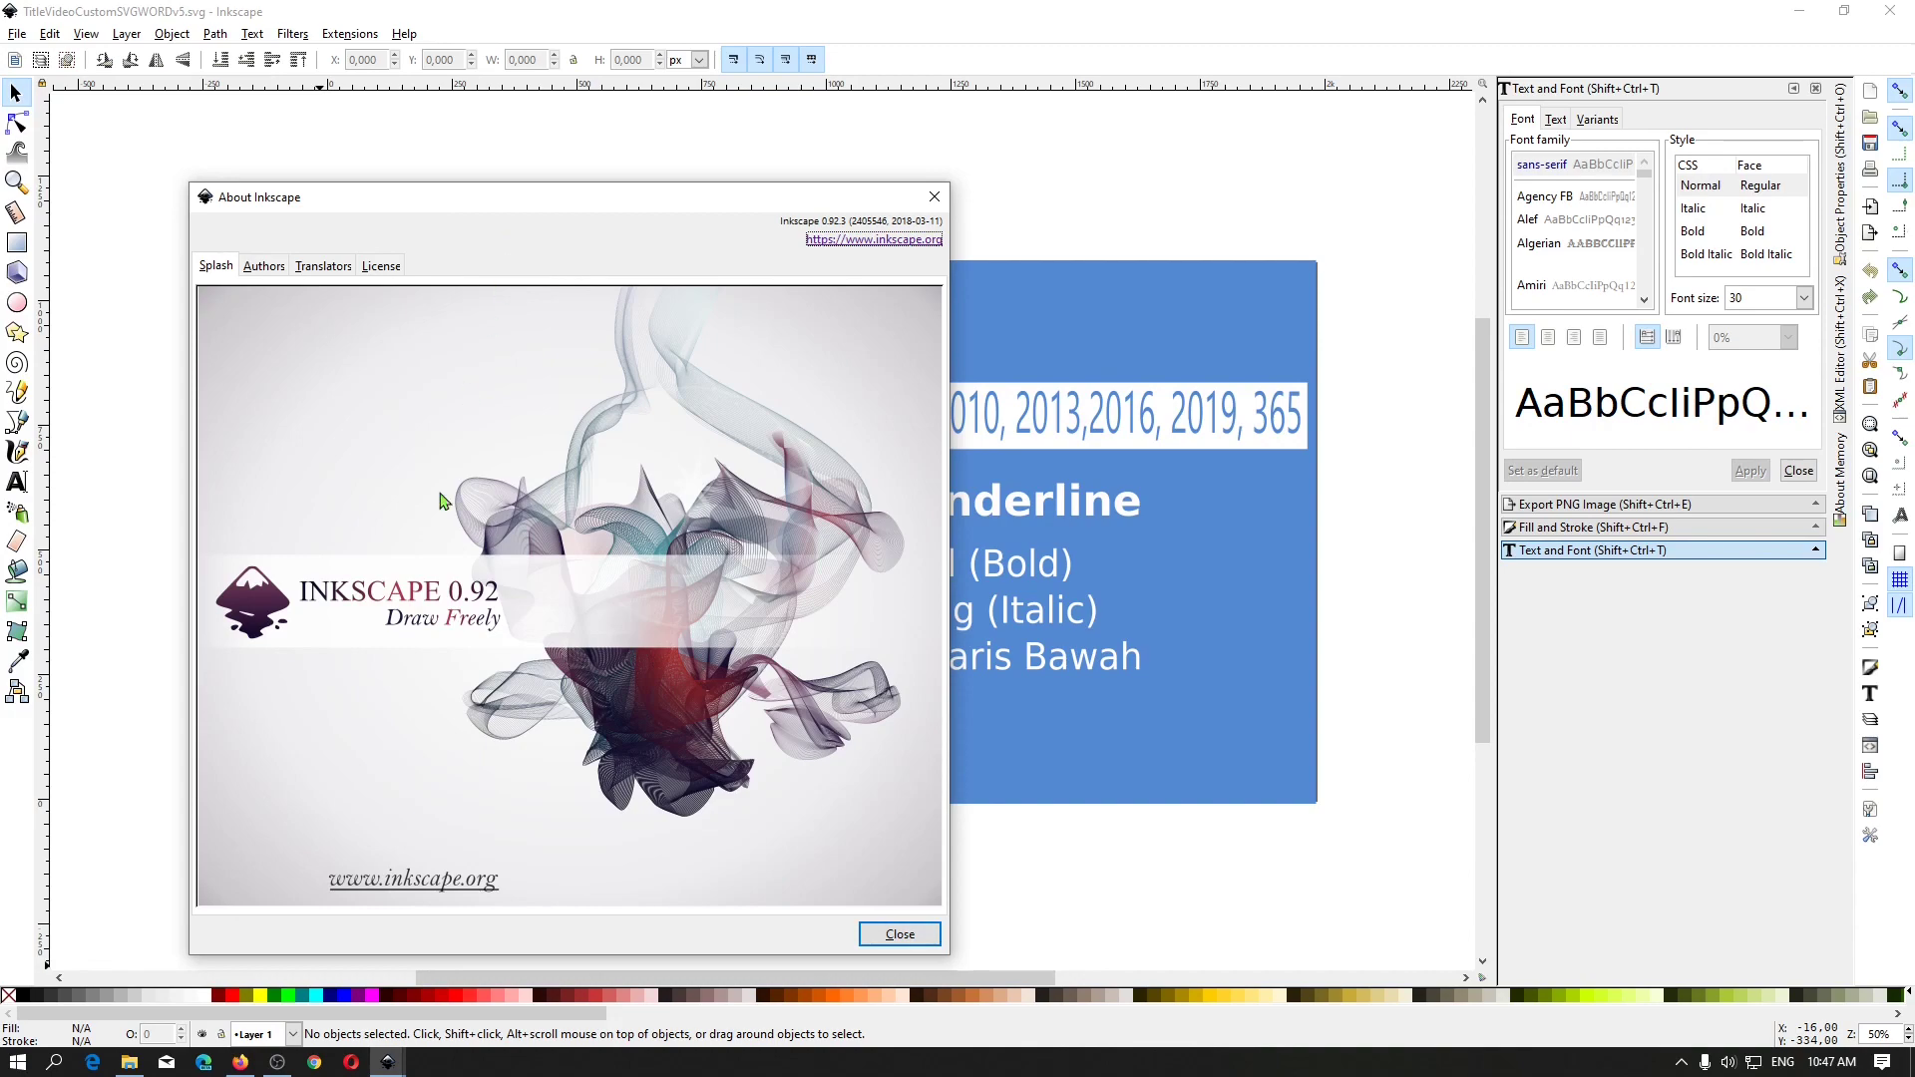
Switch to Firefox, search the web for "inkscape" and open the official Inkscape website
left_click(249, 1062)
left_click(726, 499)
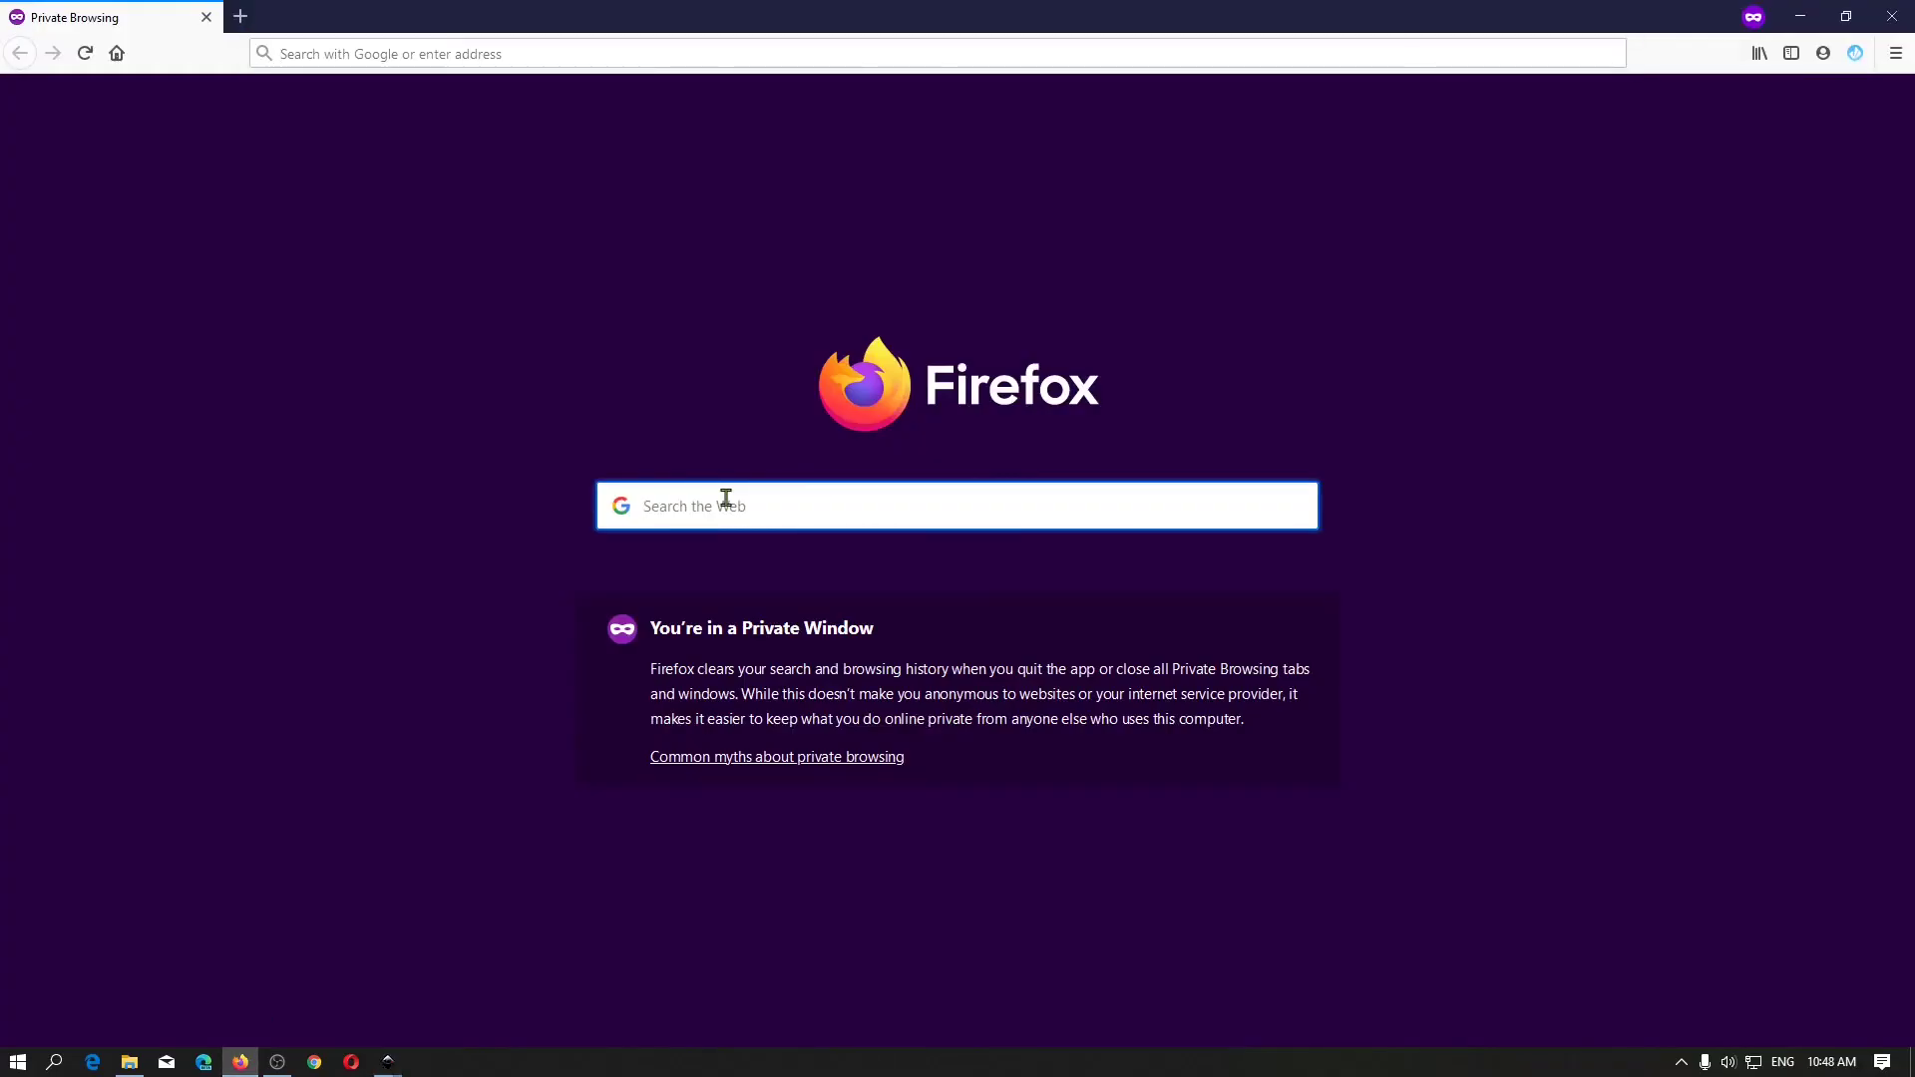
type("inkscape")
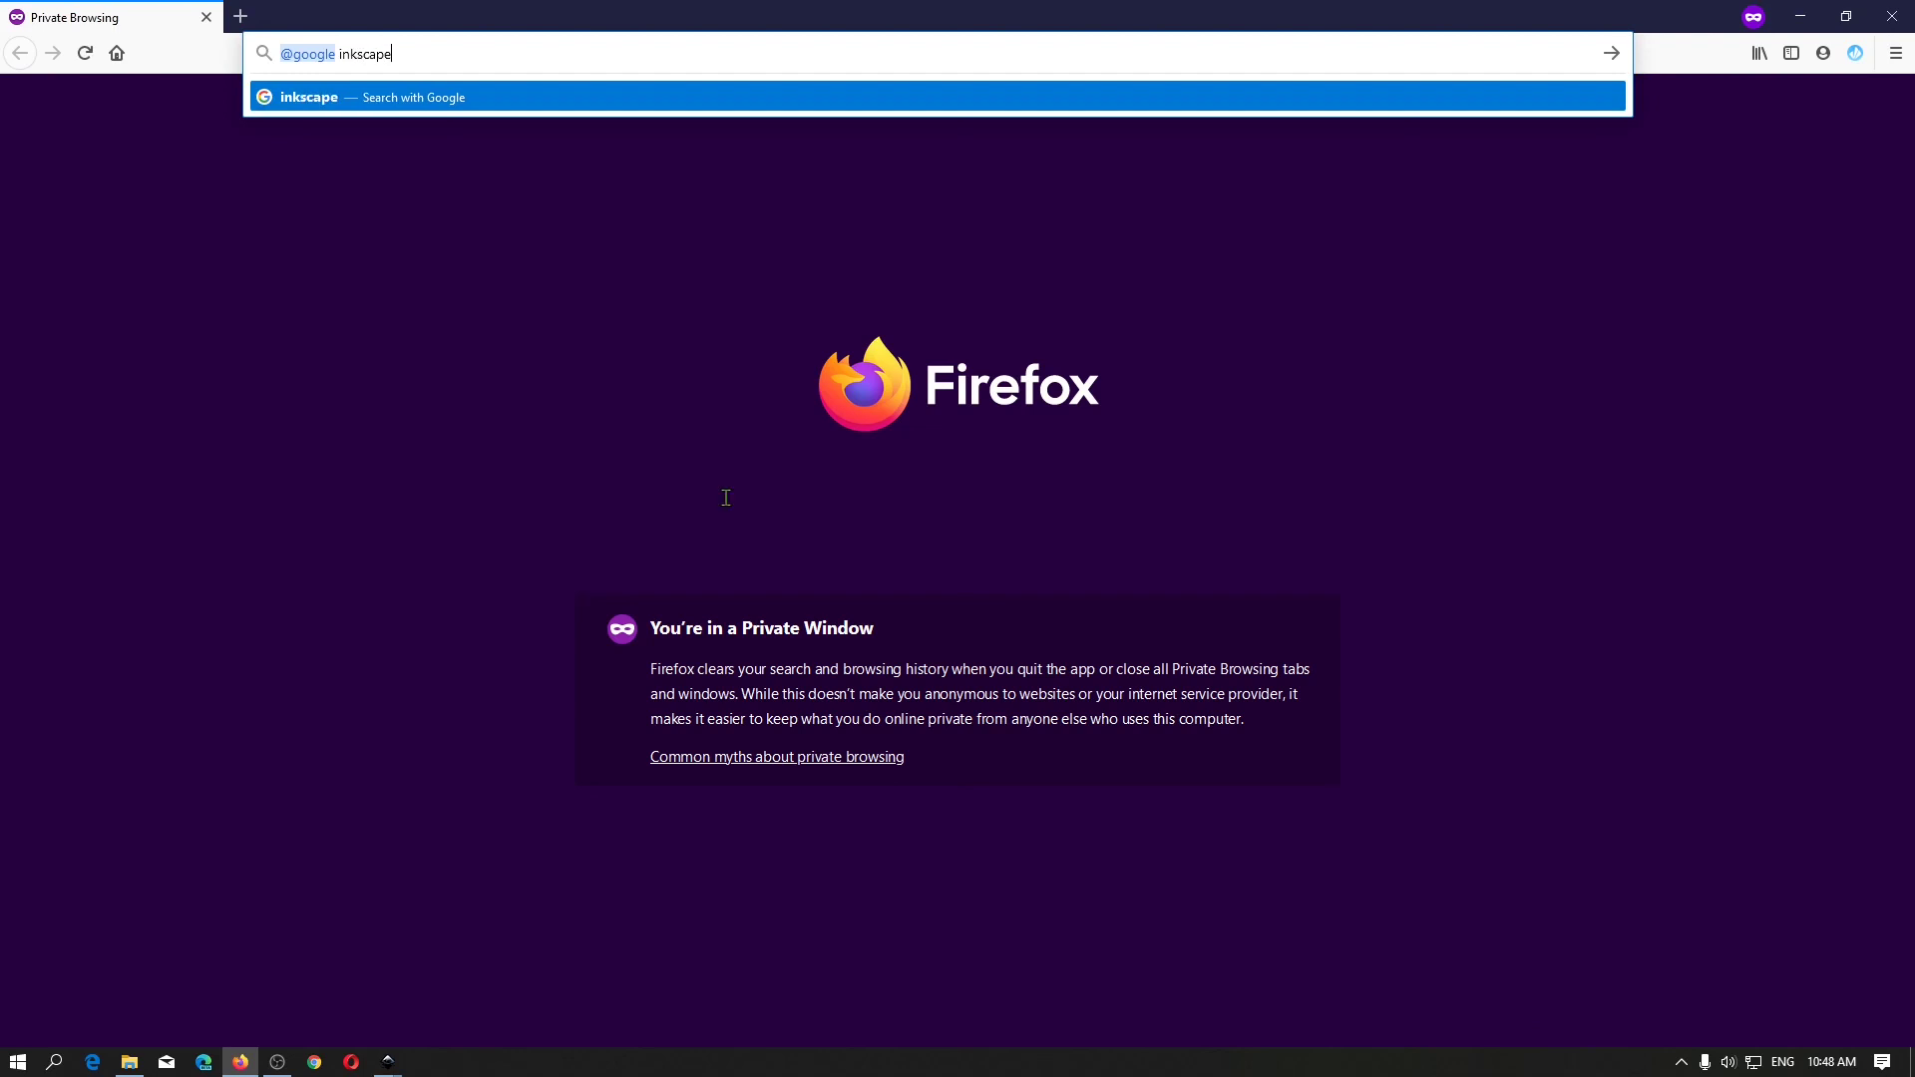
key("Return")
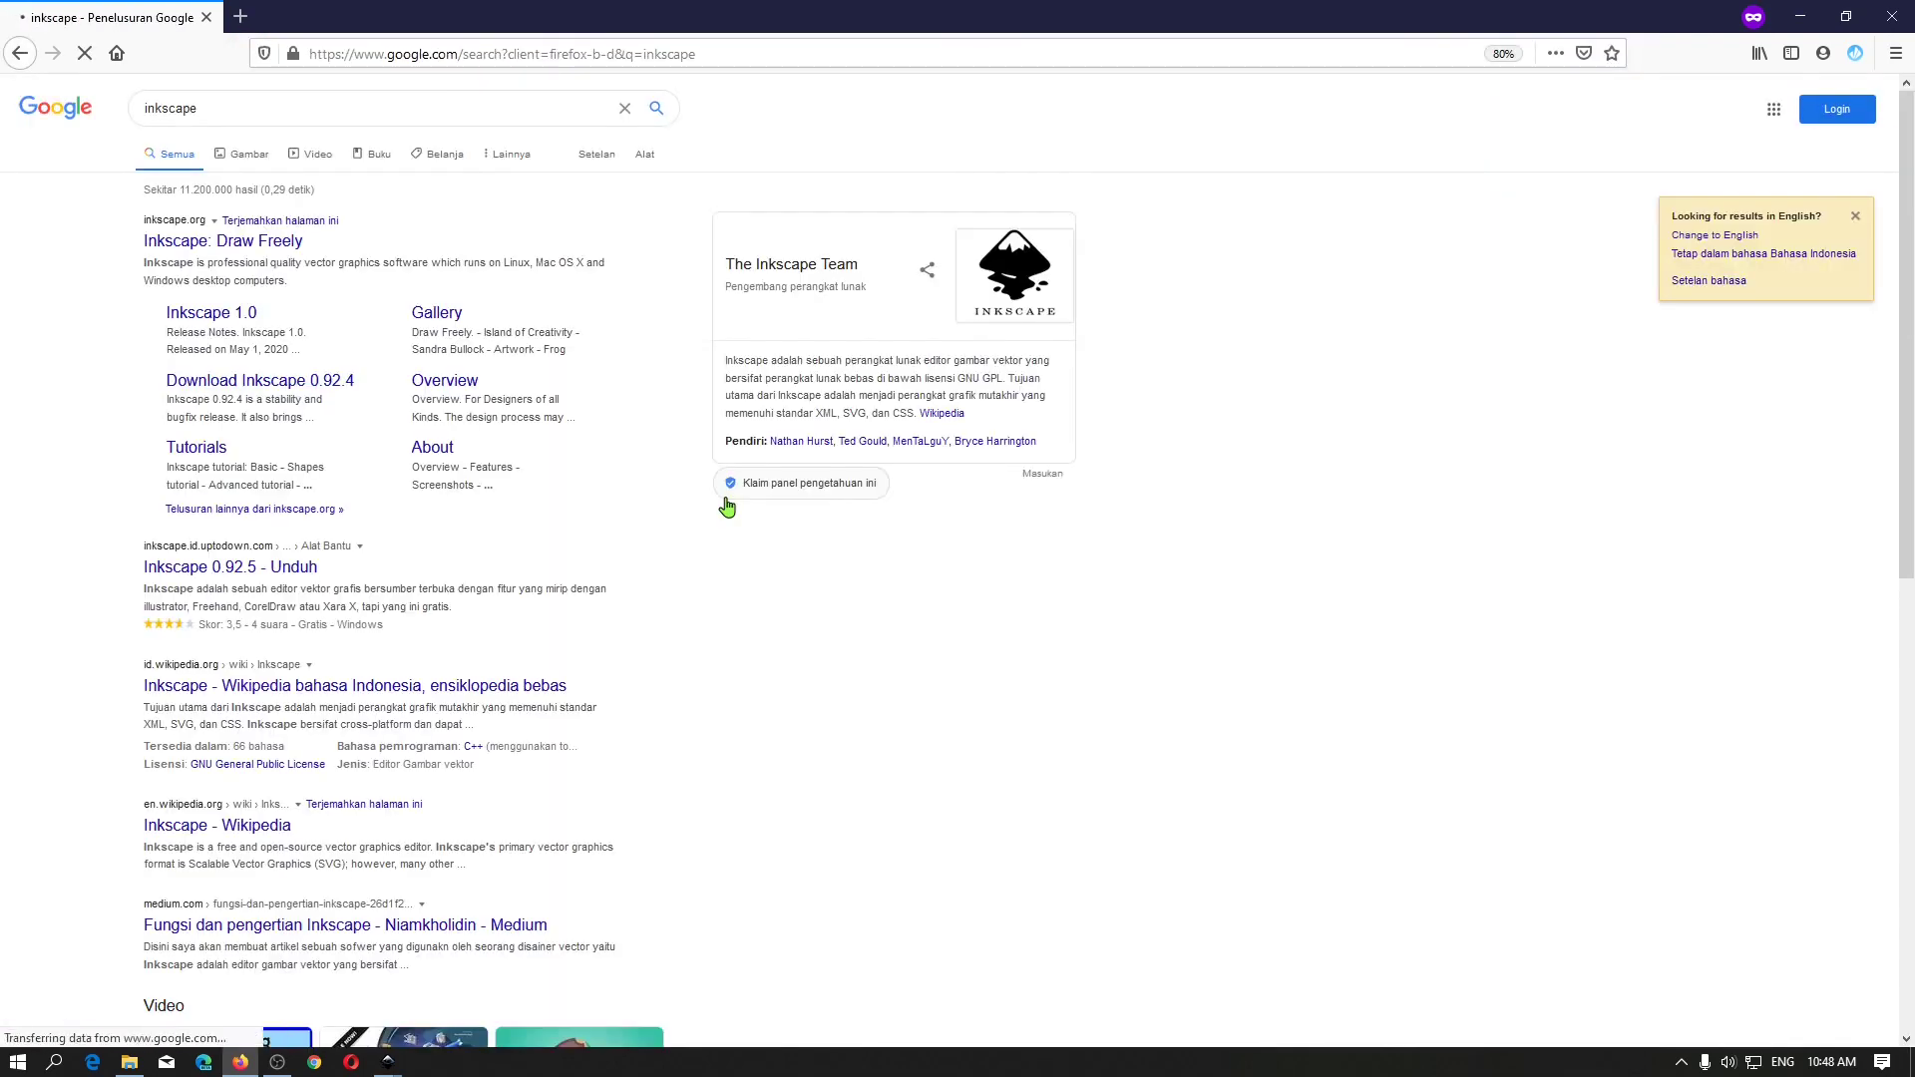
left_click(286, 248)
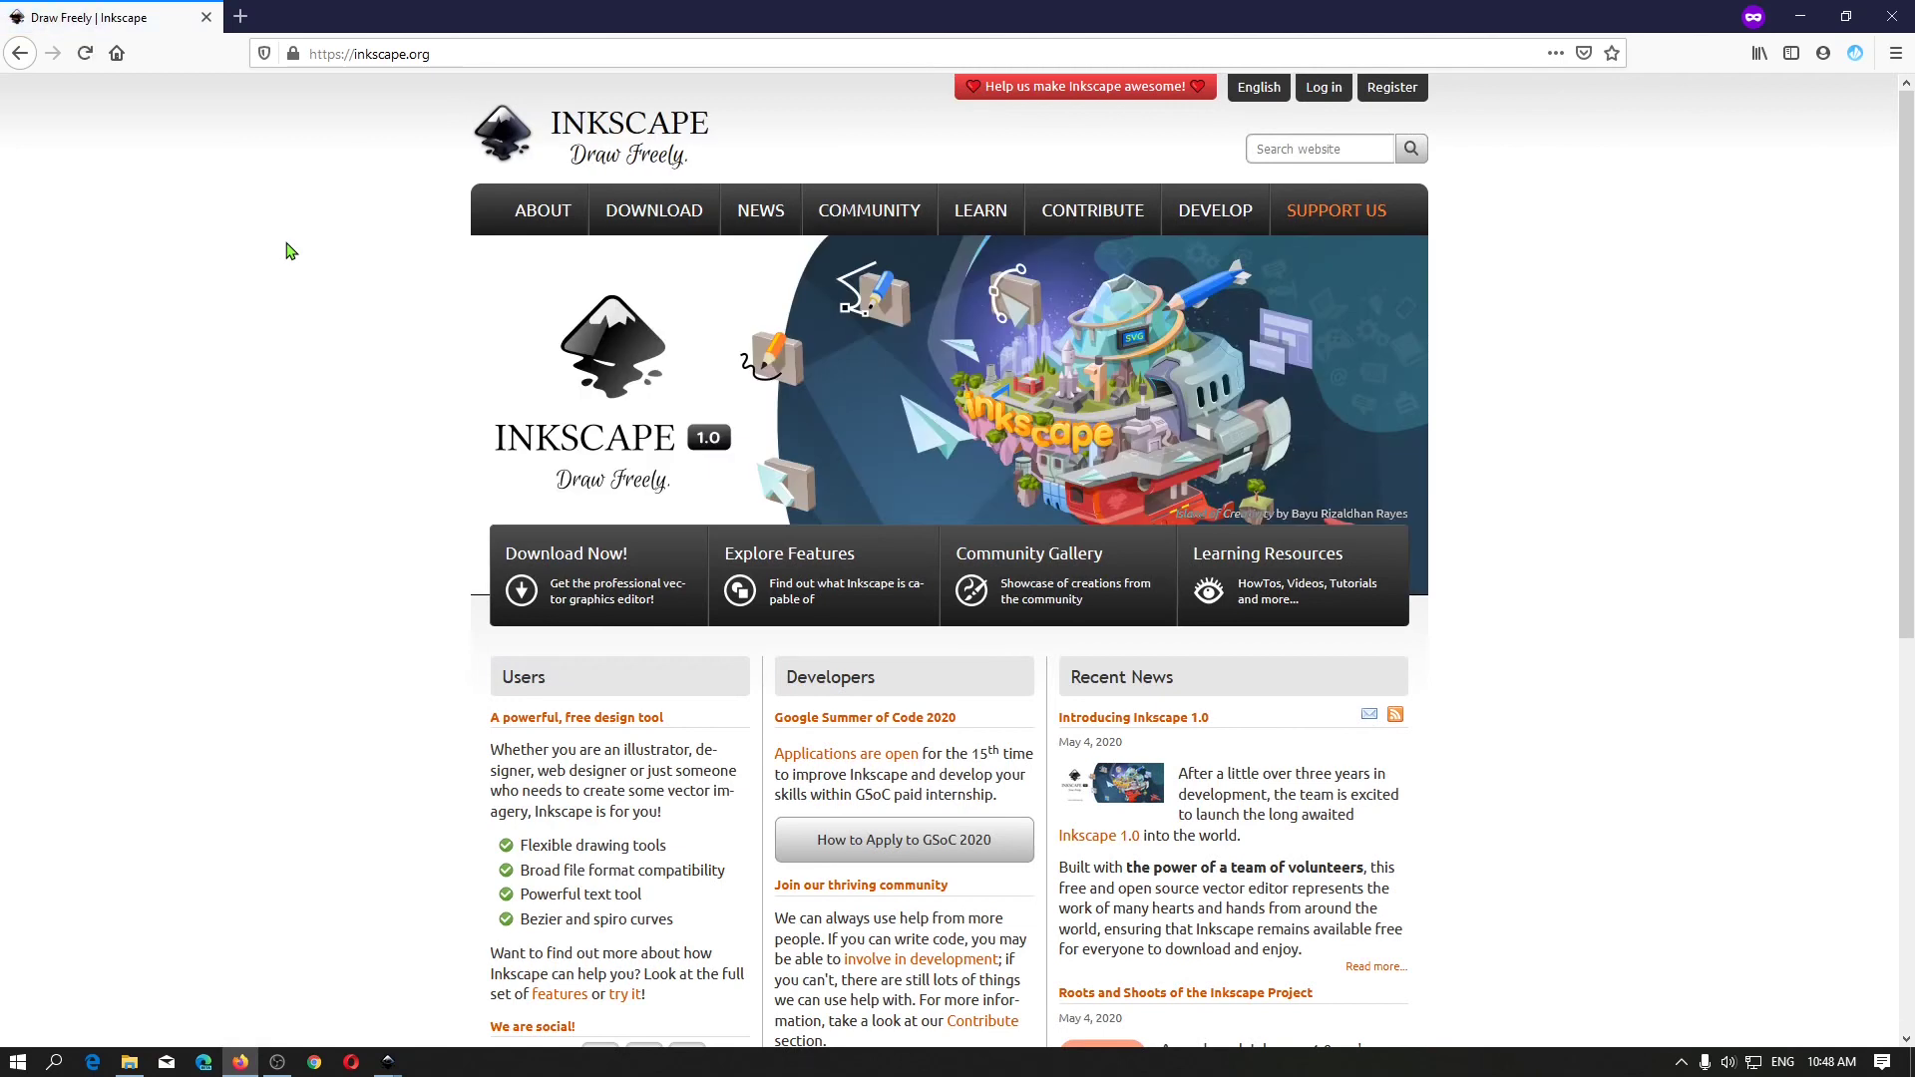
Download the Inkscape 1.0 installer for 64-bit Windows in .exe format and save the file
left_click(588, 576)
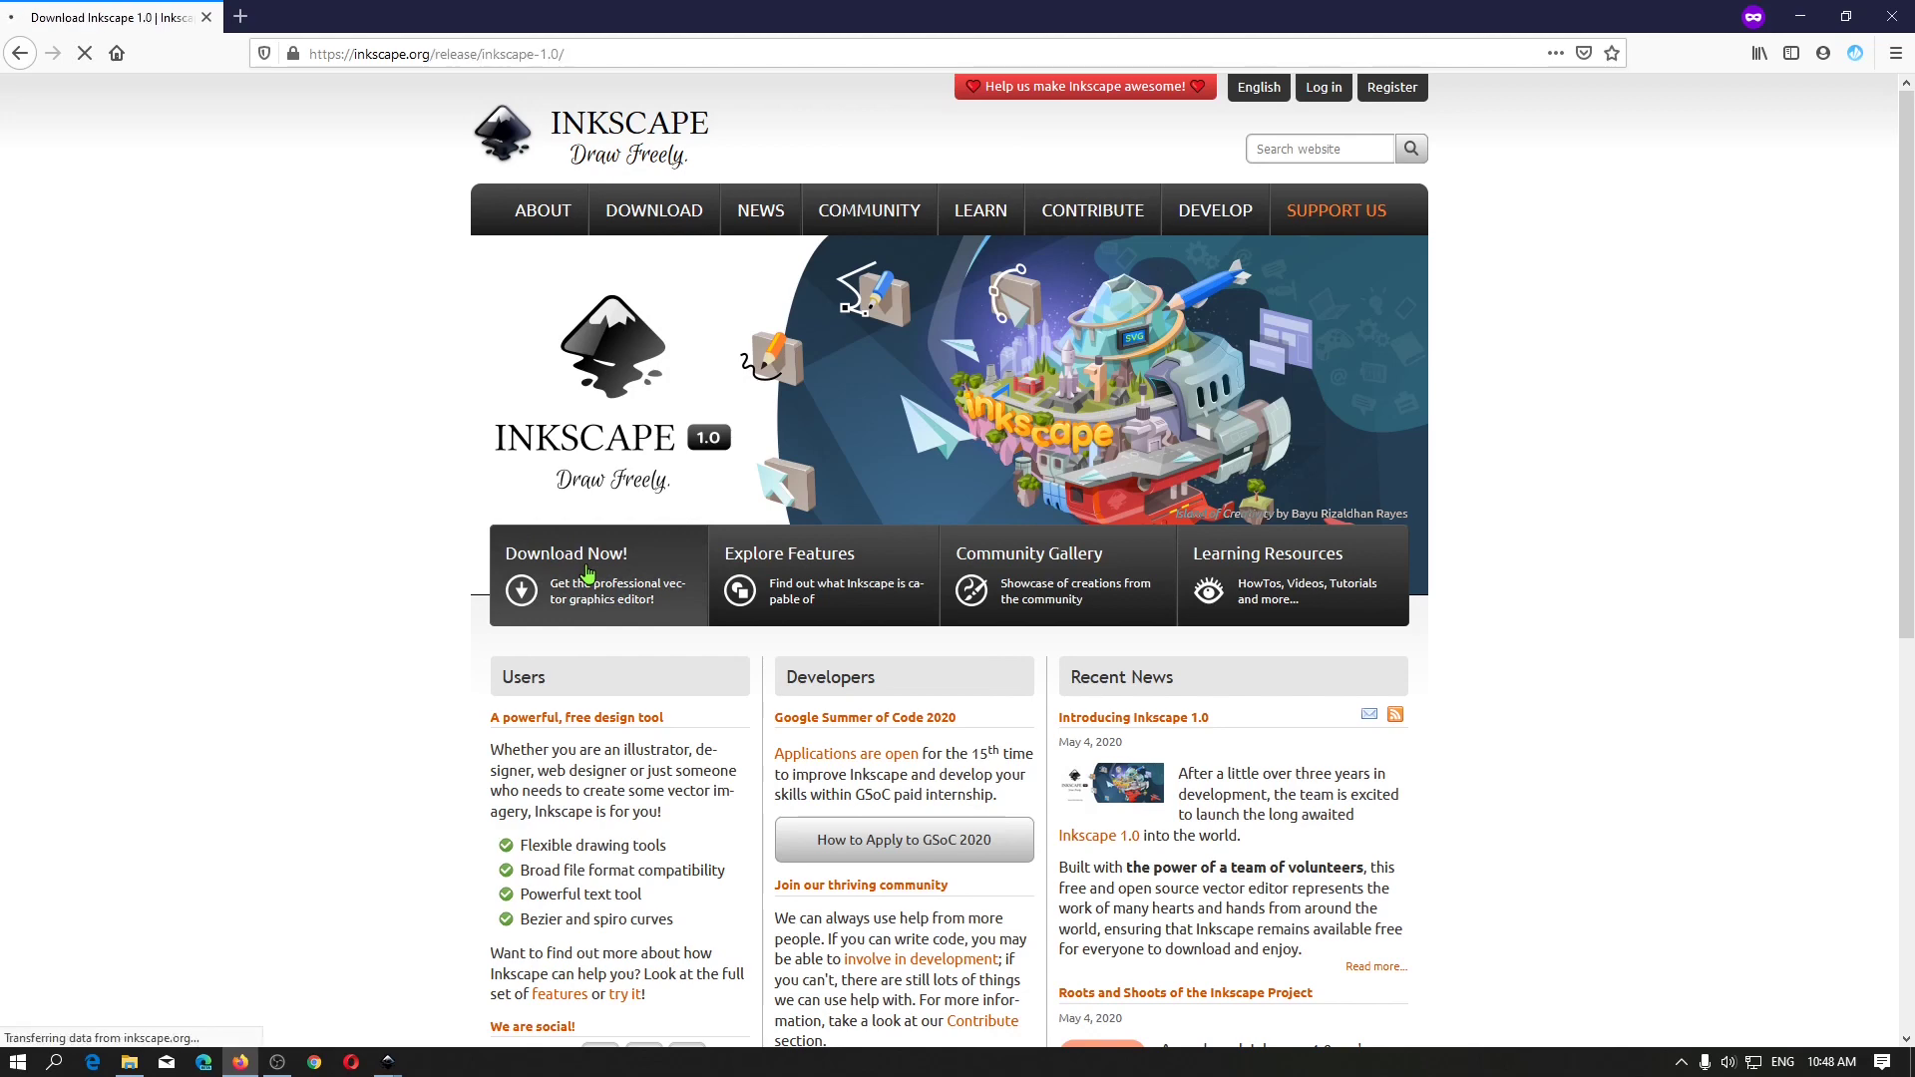
scroll(588, 572, "down", 3)
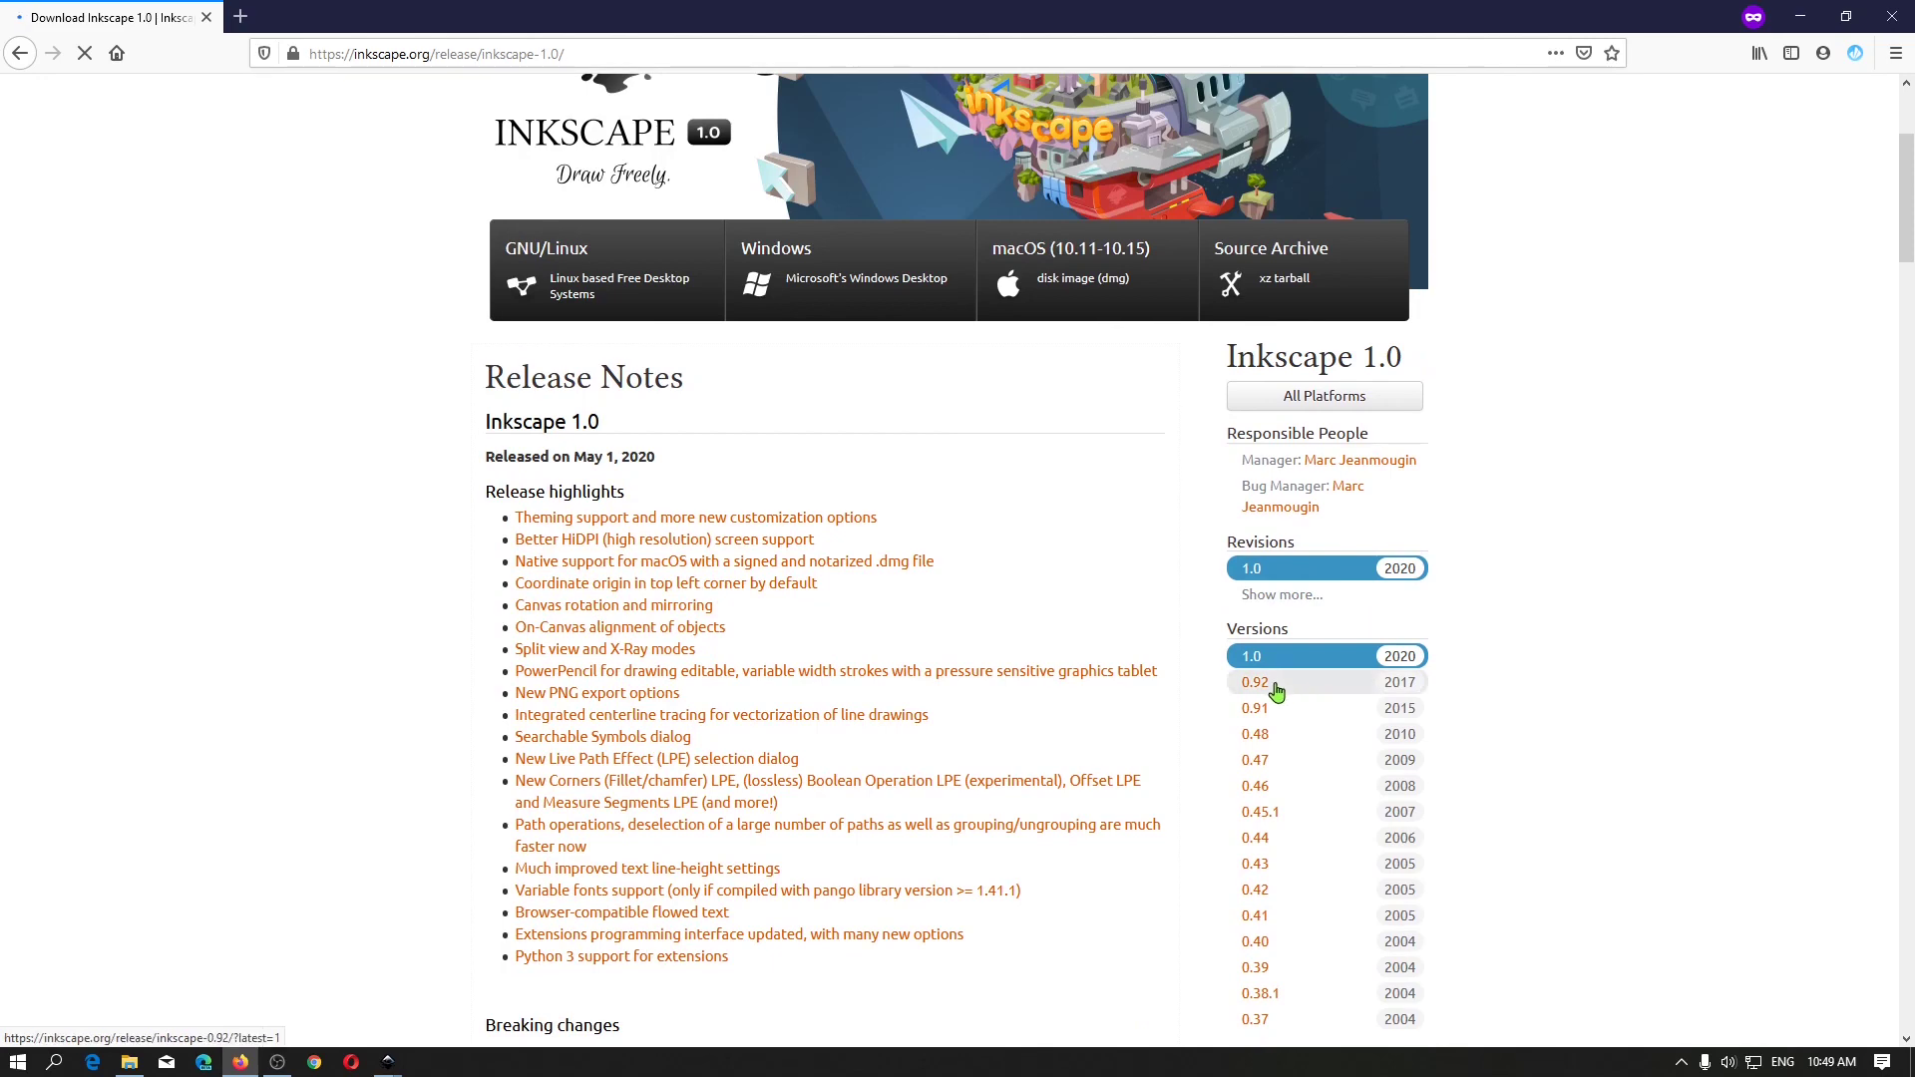
scroll(1277, 690, "down", 1)
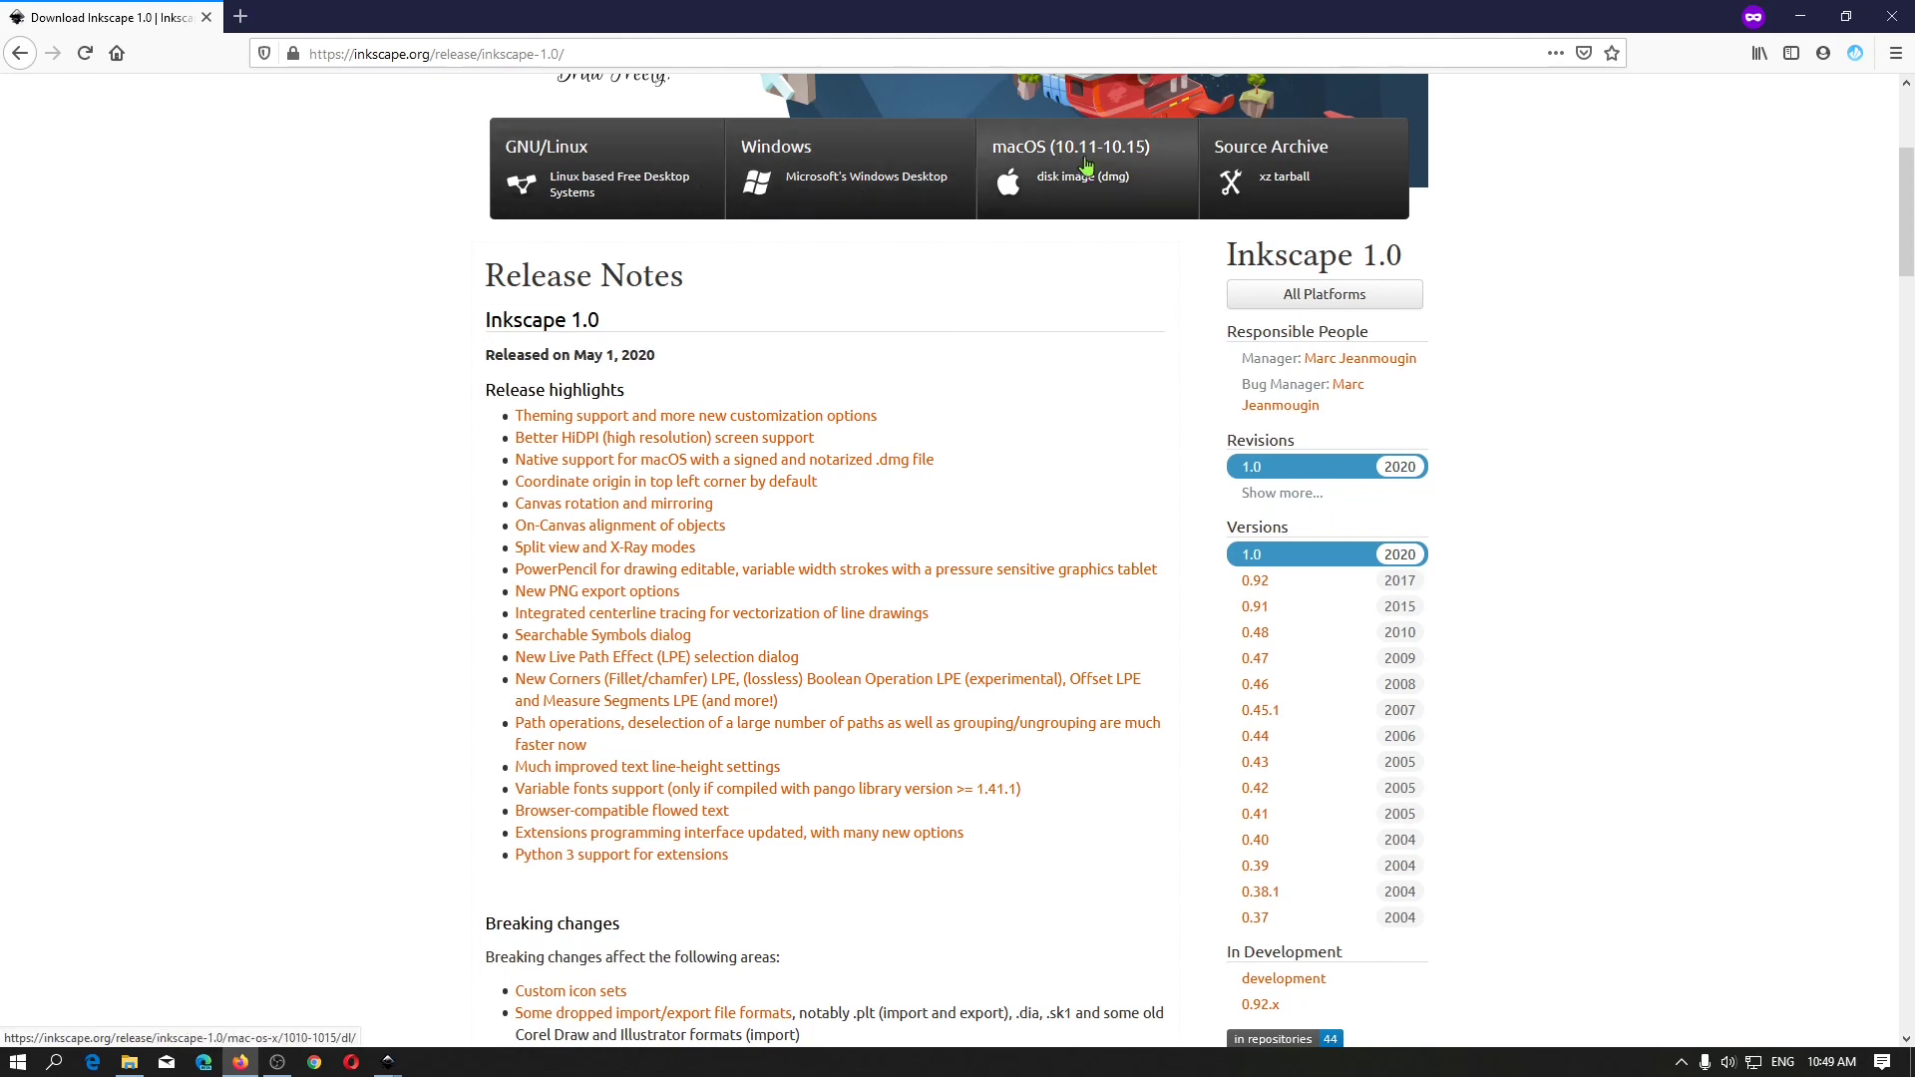
left_click(925, 186)
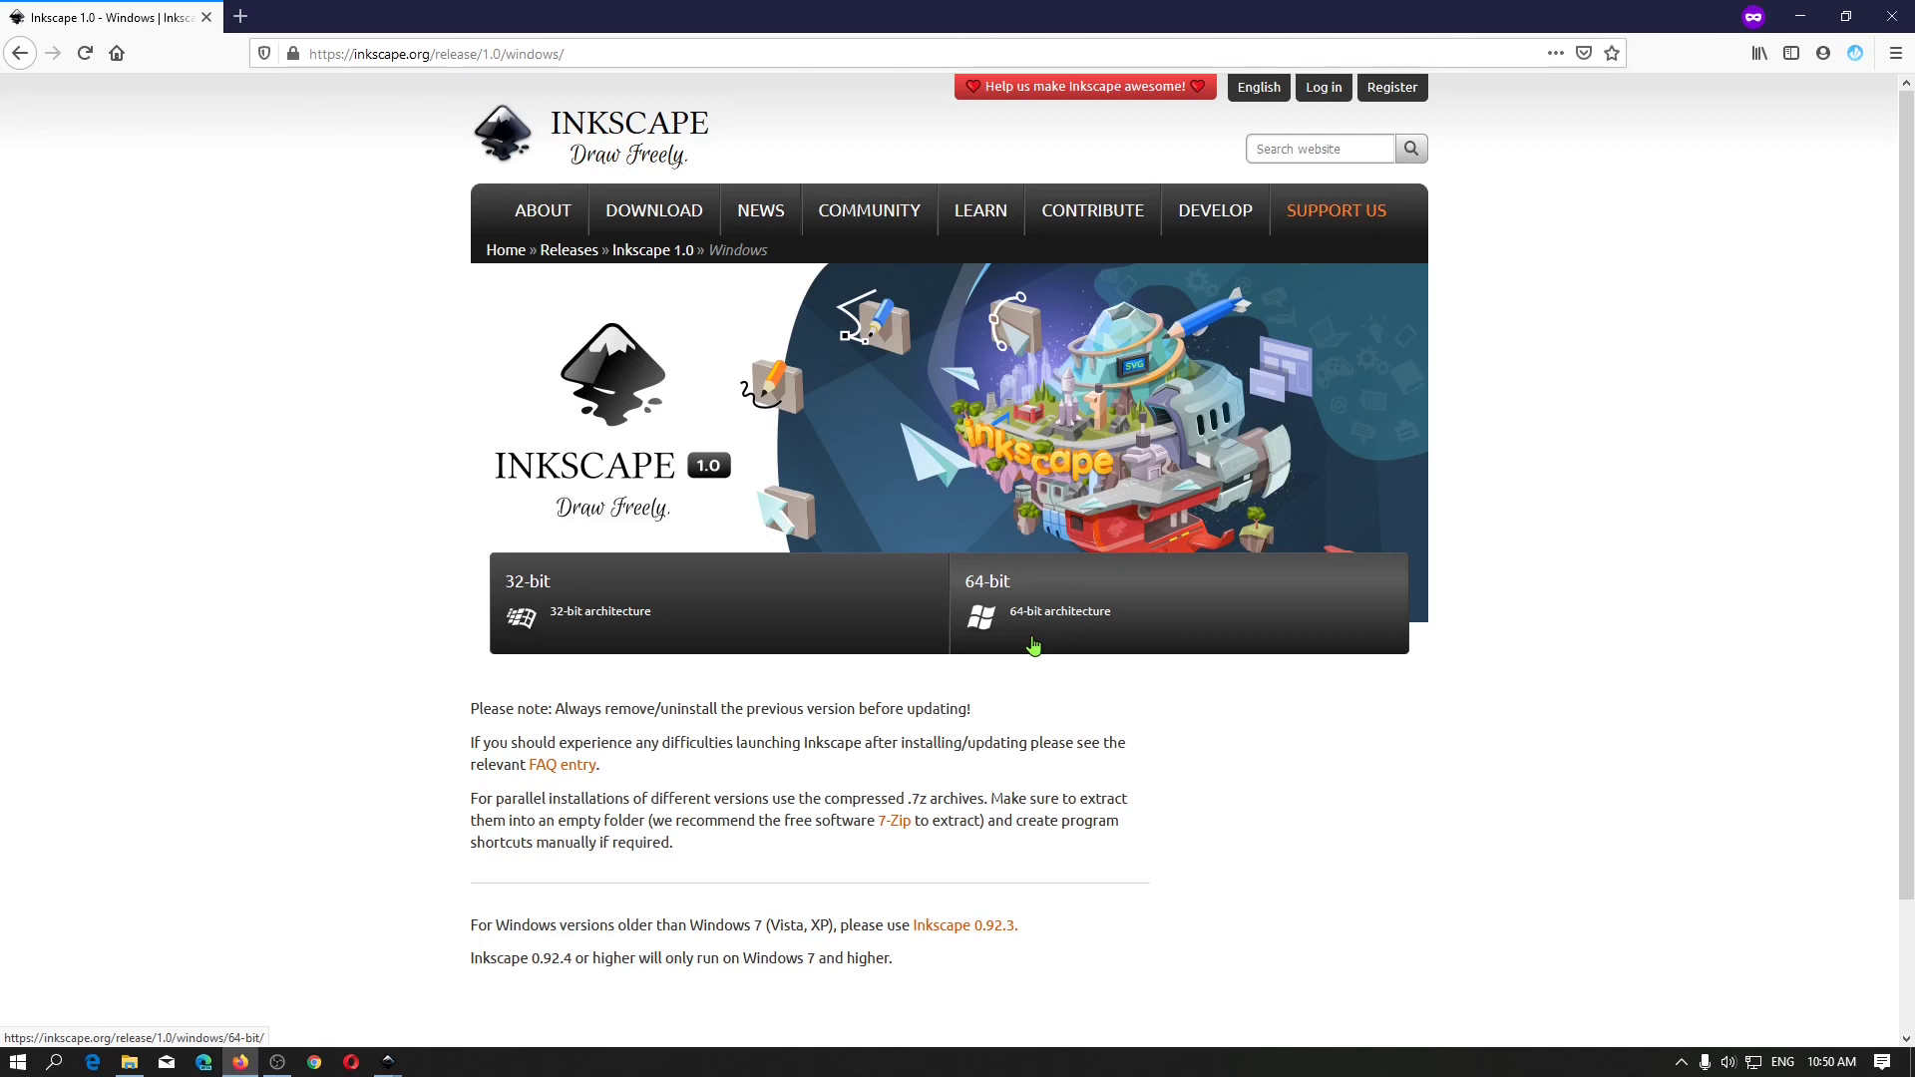
left_click(1034, 646)
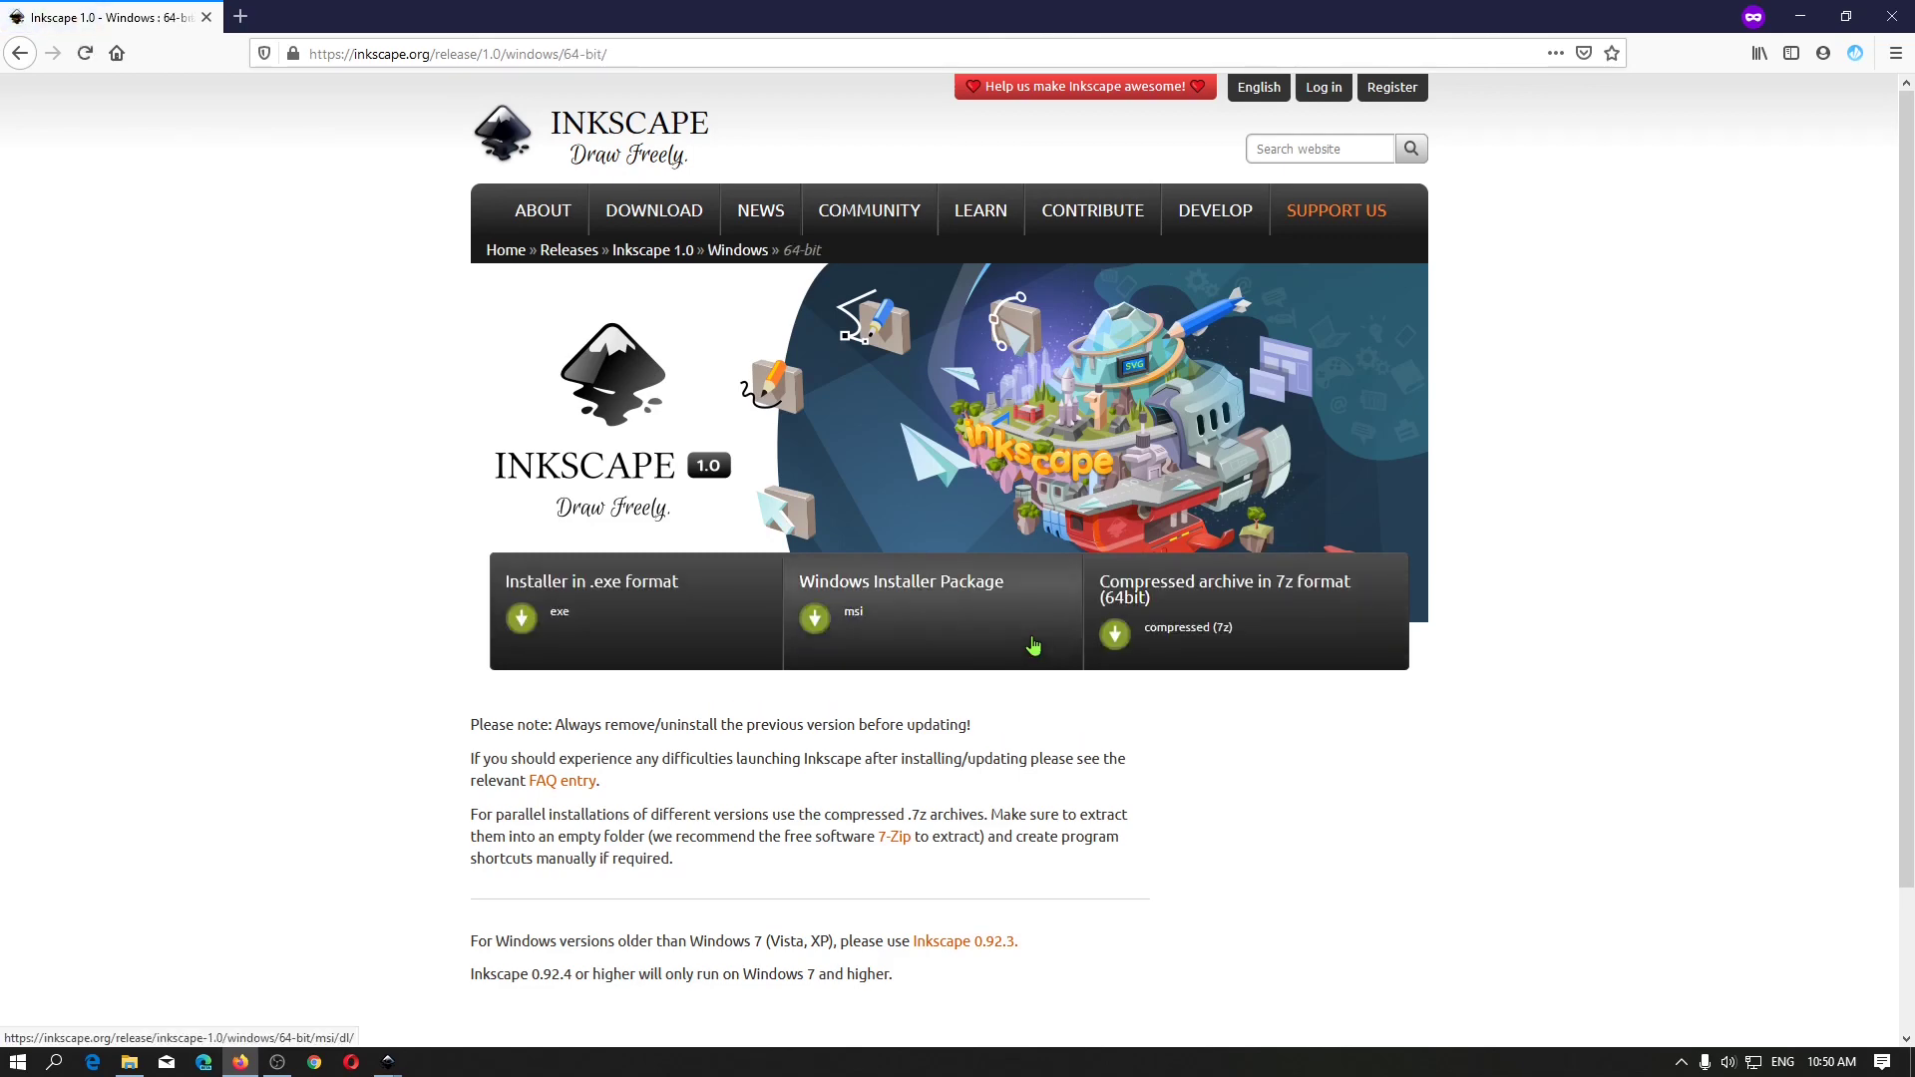
left_click(702, 637)
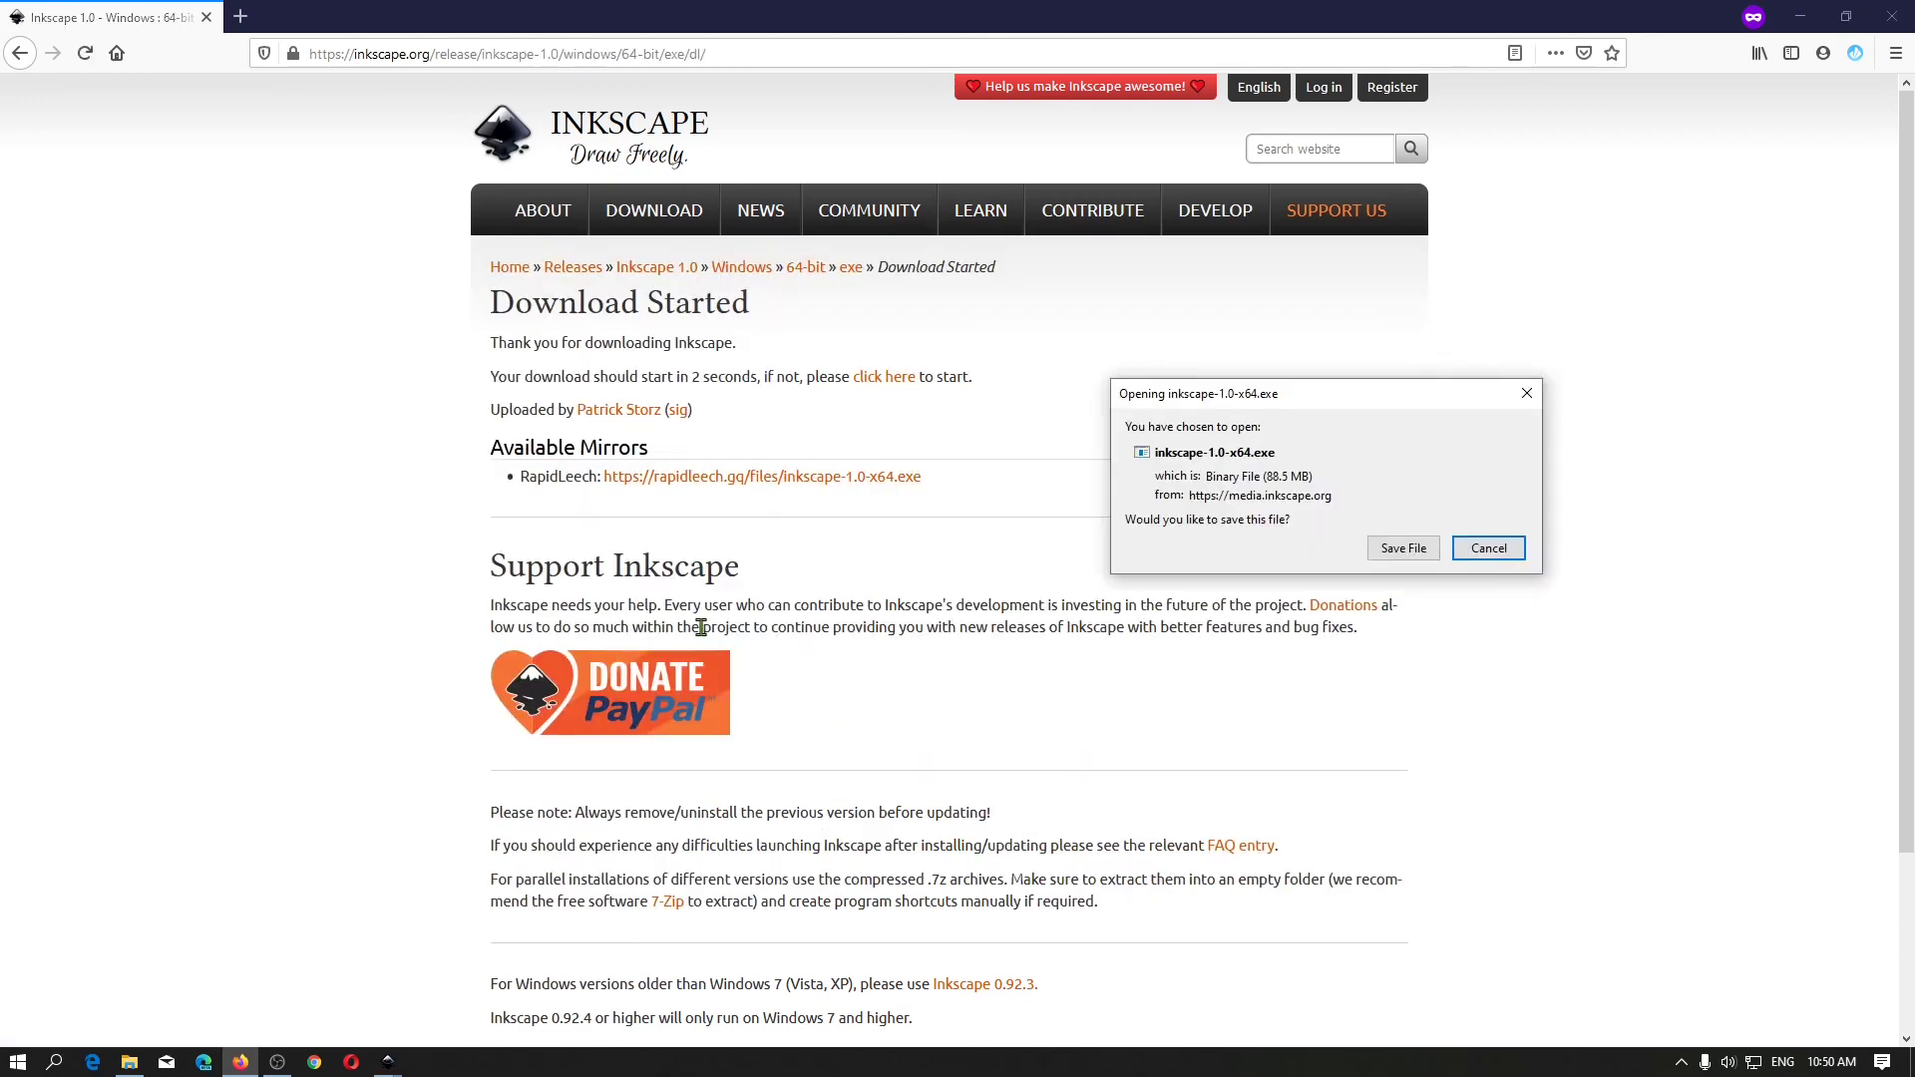
left_click(1395, 559)
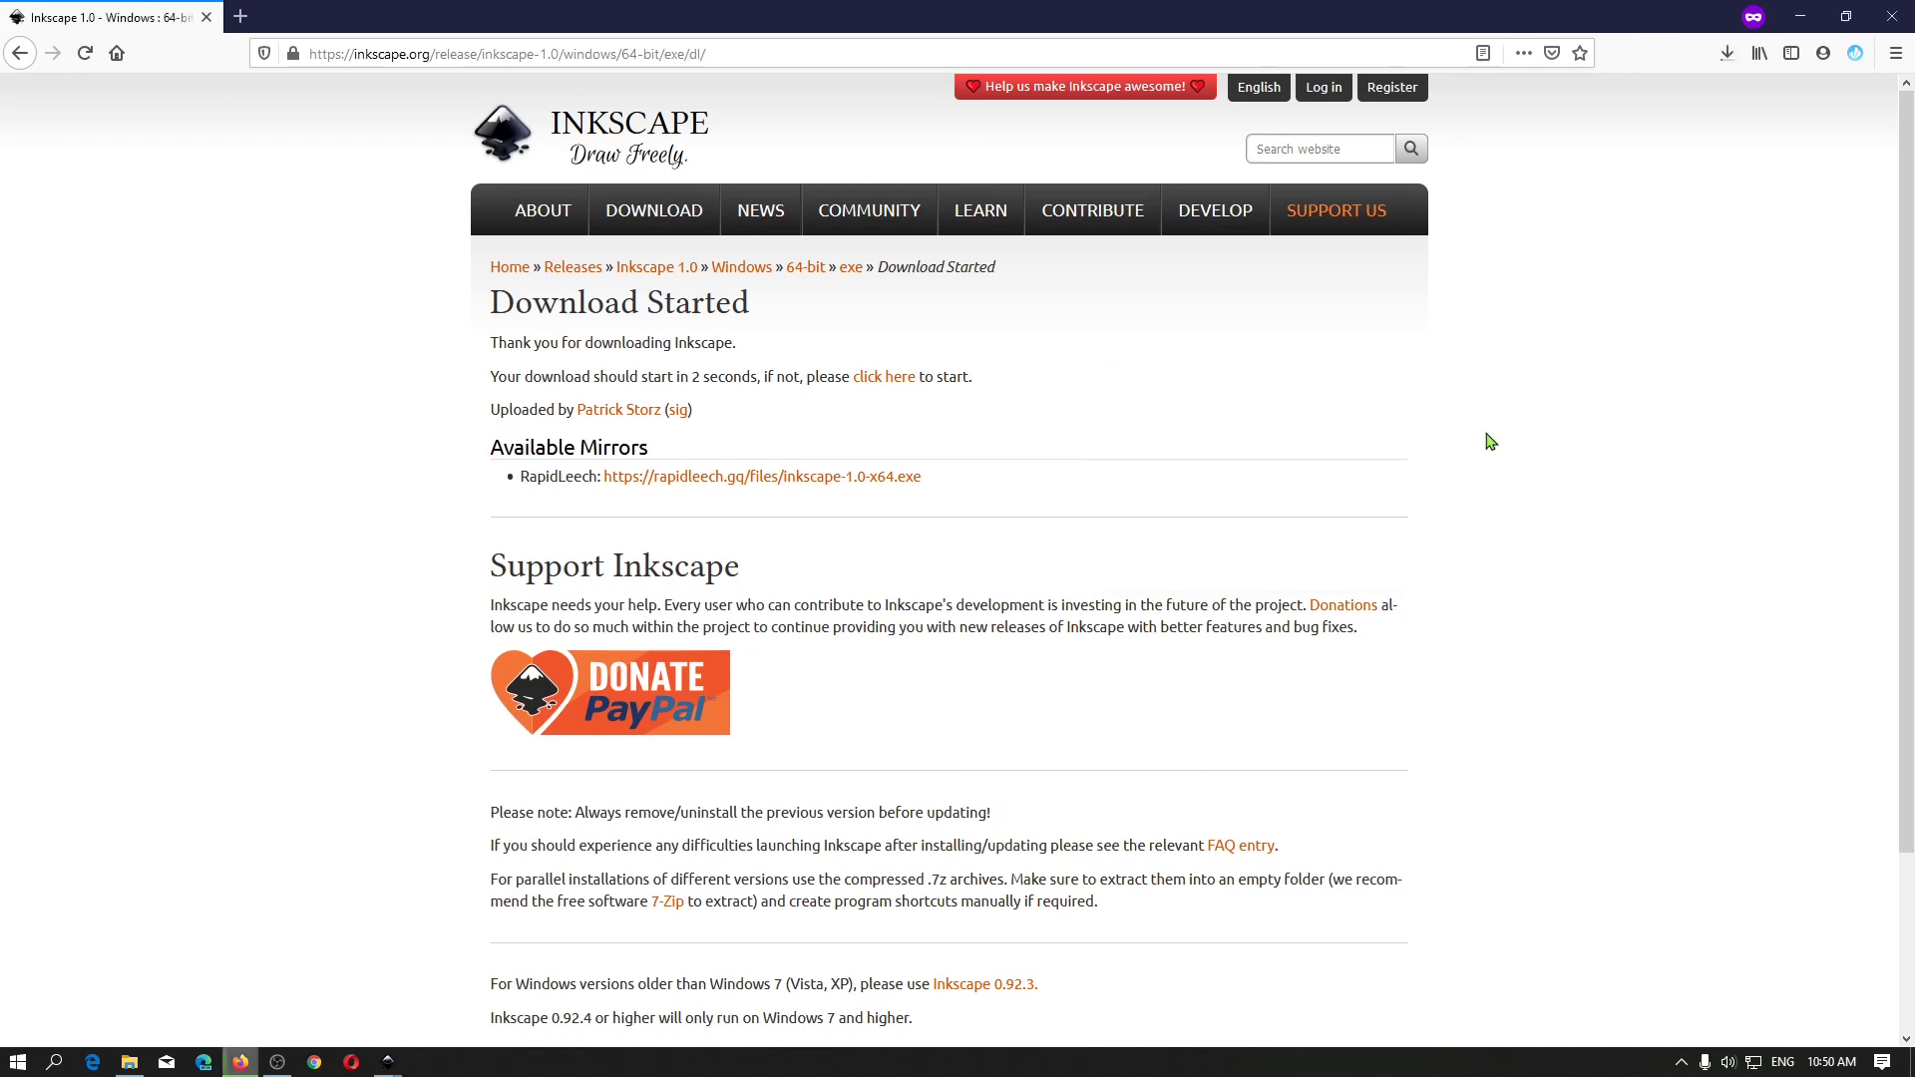
Show the finished download in its Downloads folder and launch the inkscape-1.0-x64 installer
left_click(1729, 55)
left_click(1716, 105)
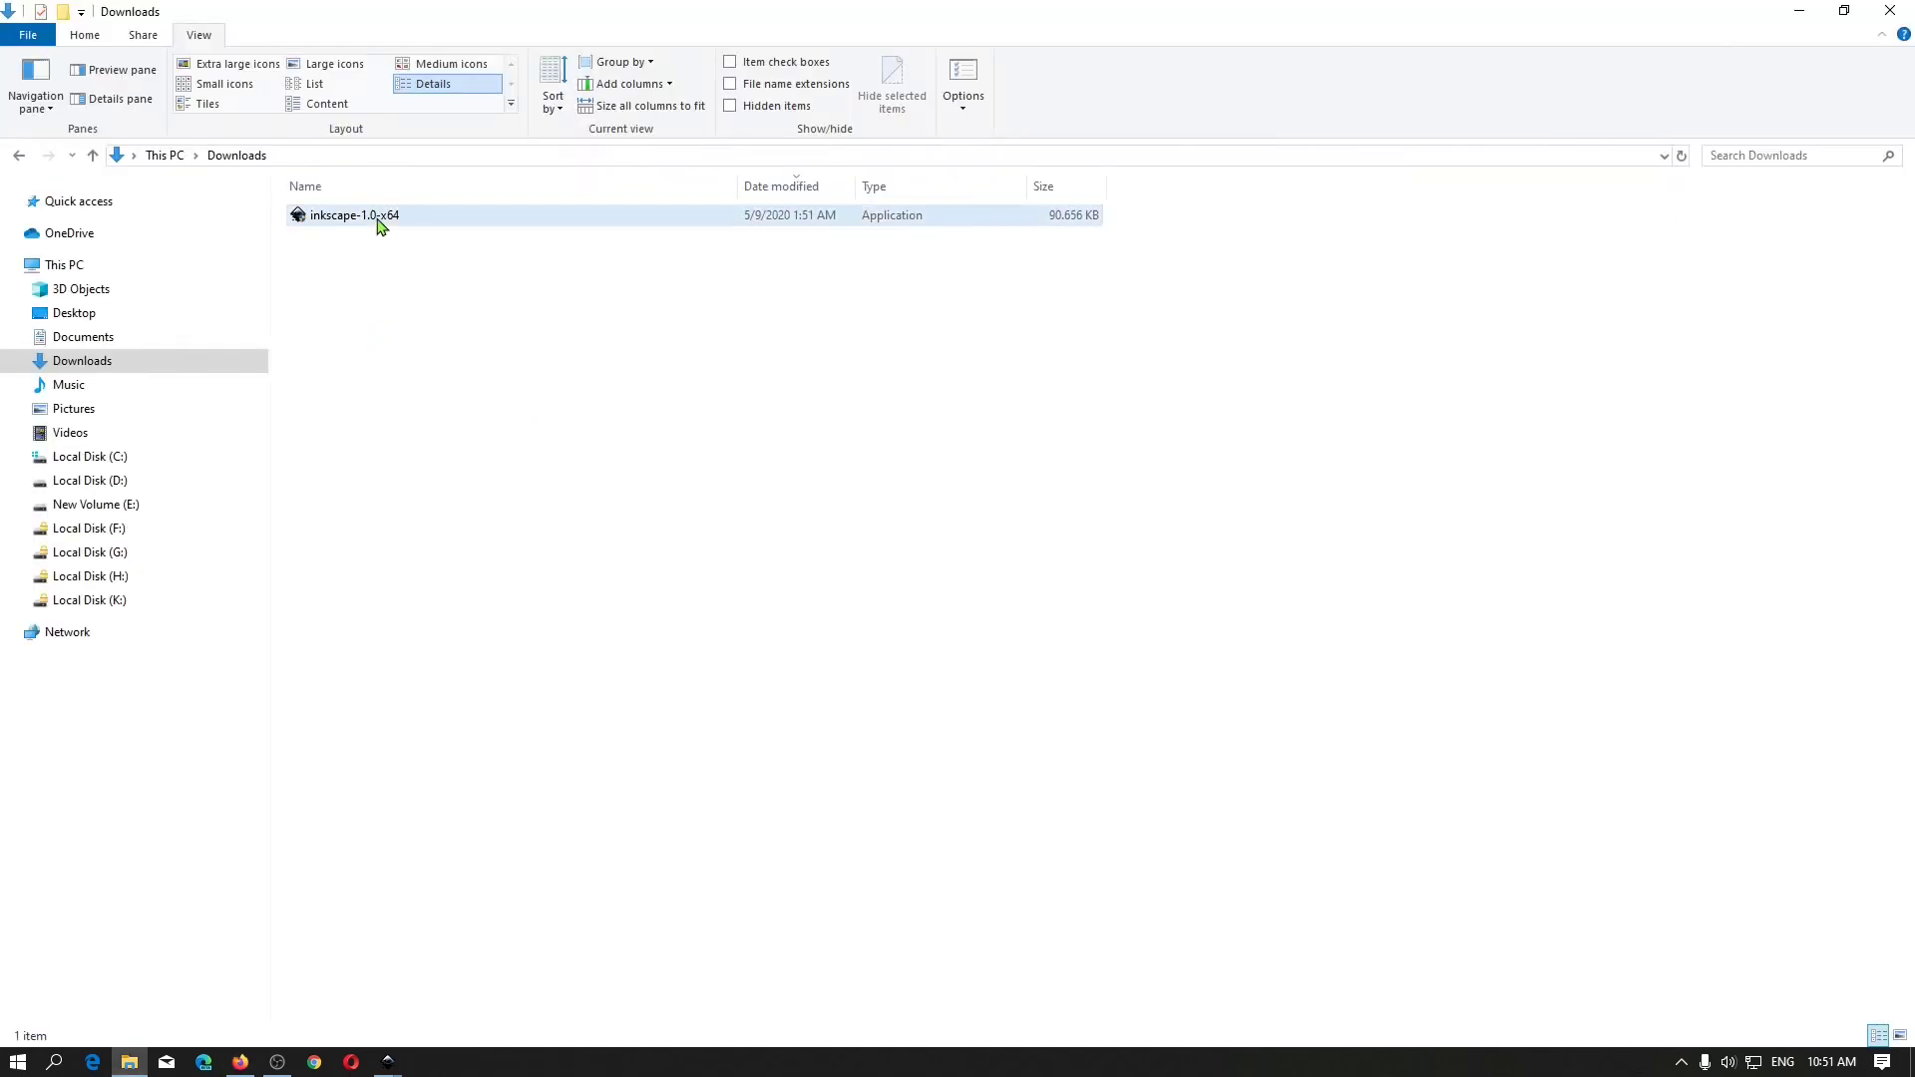
left_click(379, 224)
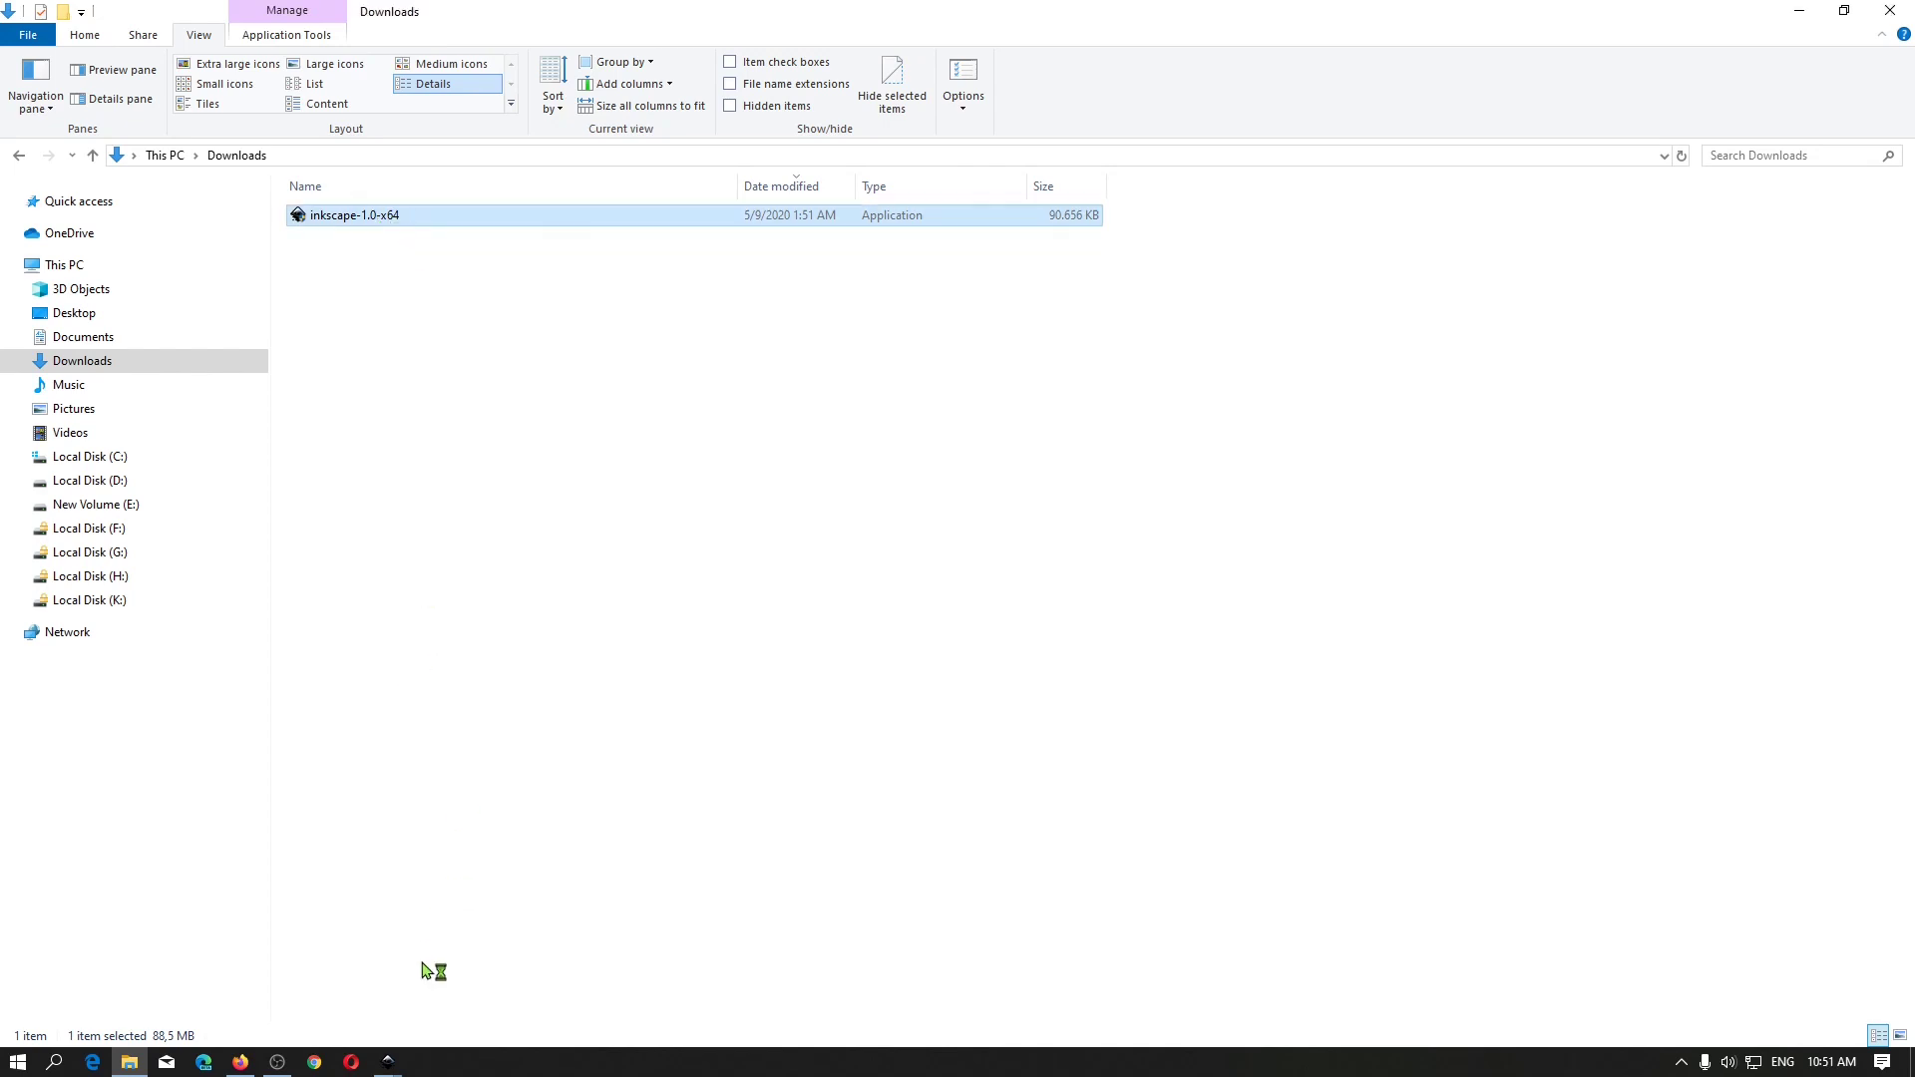
Close the running Inkscape, allow the installer to make changes and agree to uninstall the old version
mouse_move(388, 1061)
left_click(521, 970)
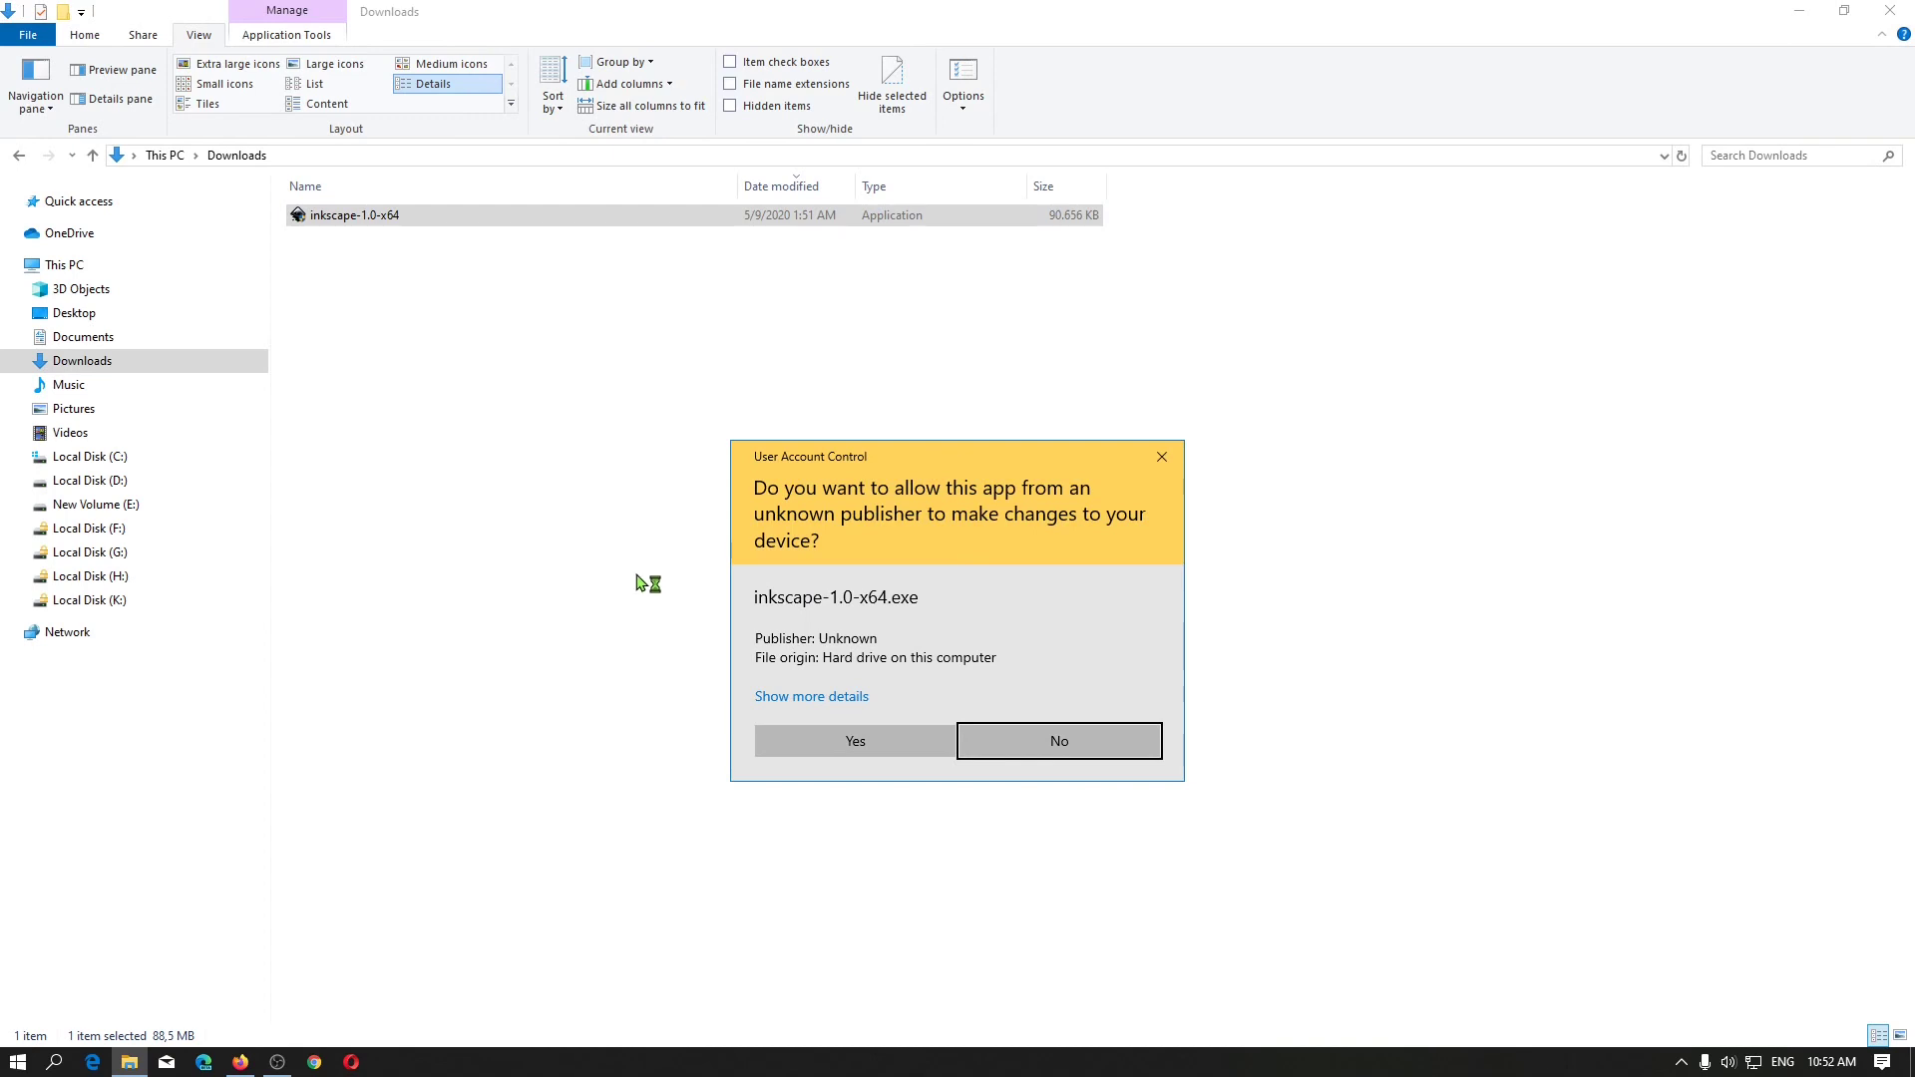
left_click(817, 732)
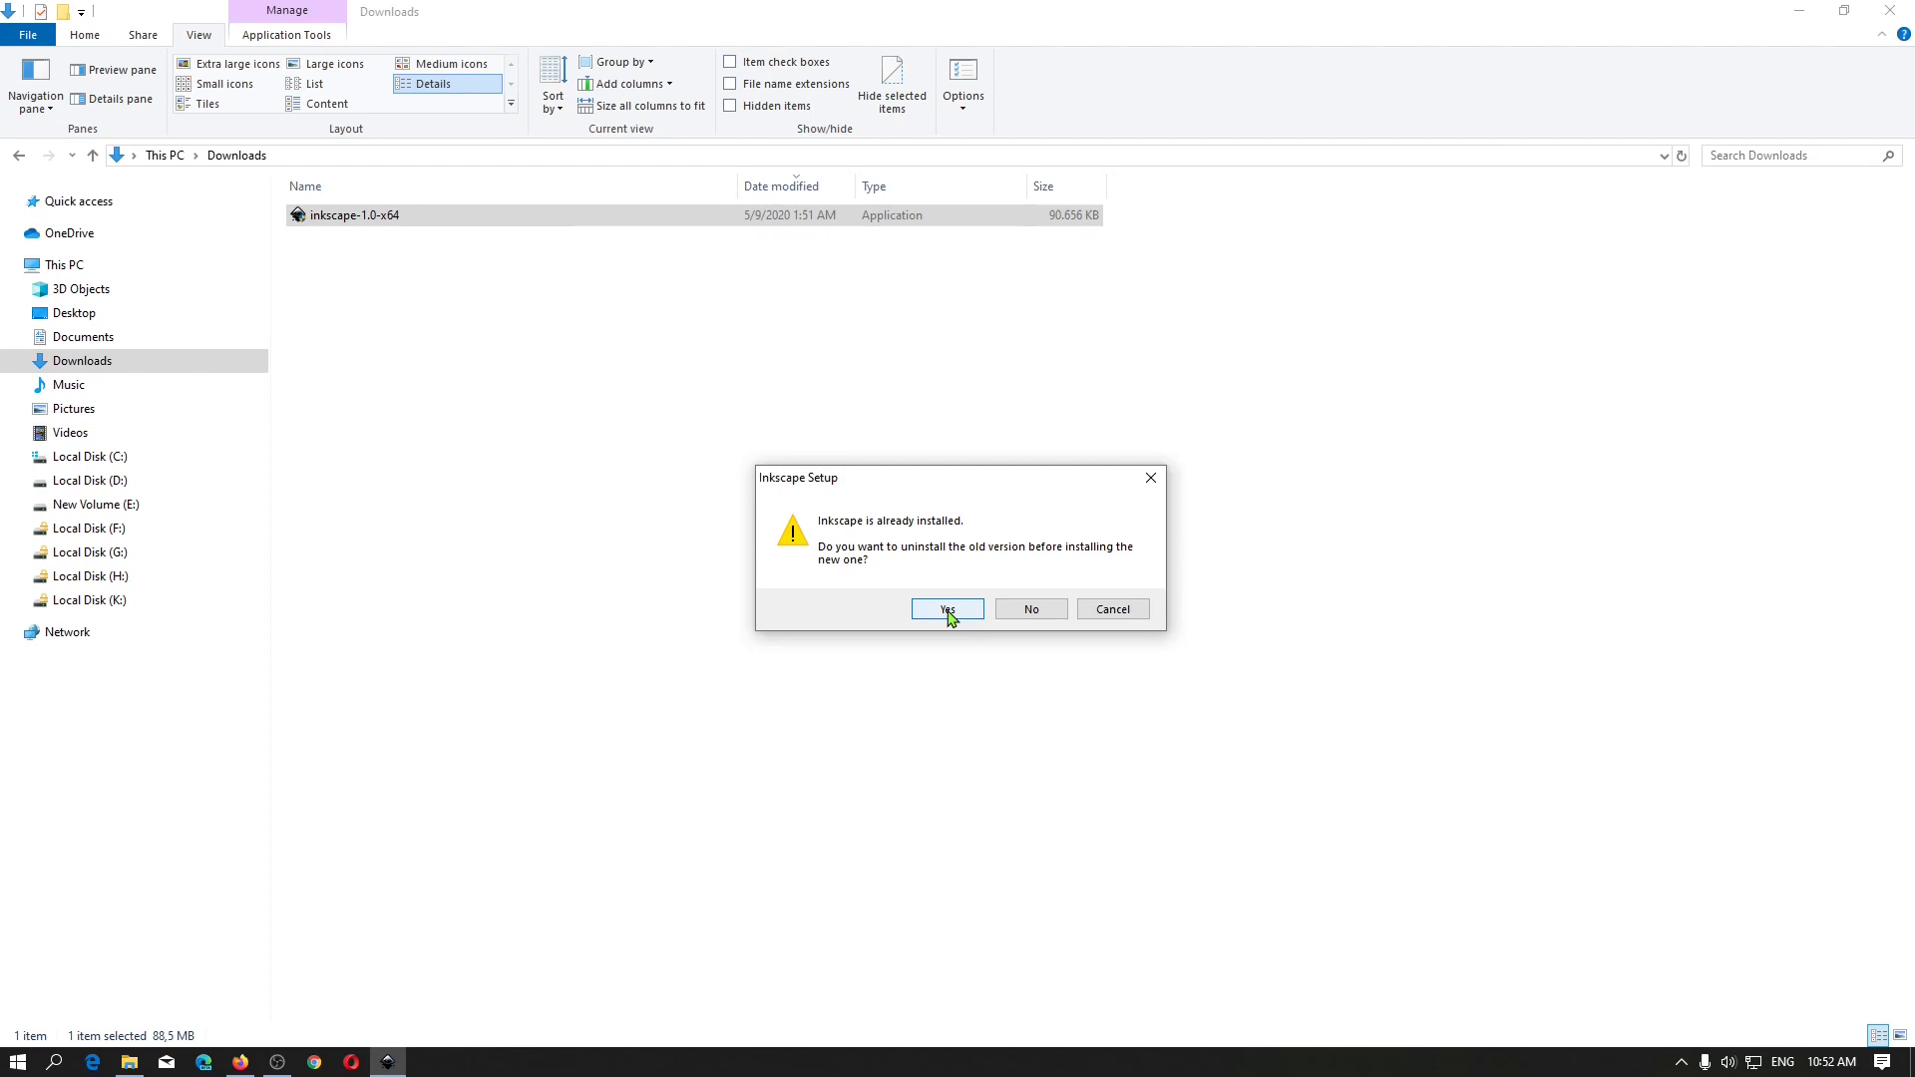
left_click(947, 610)
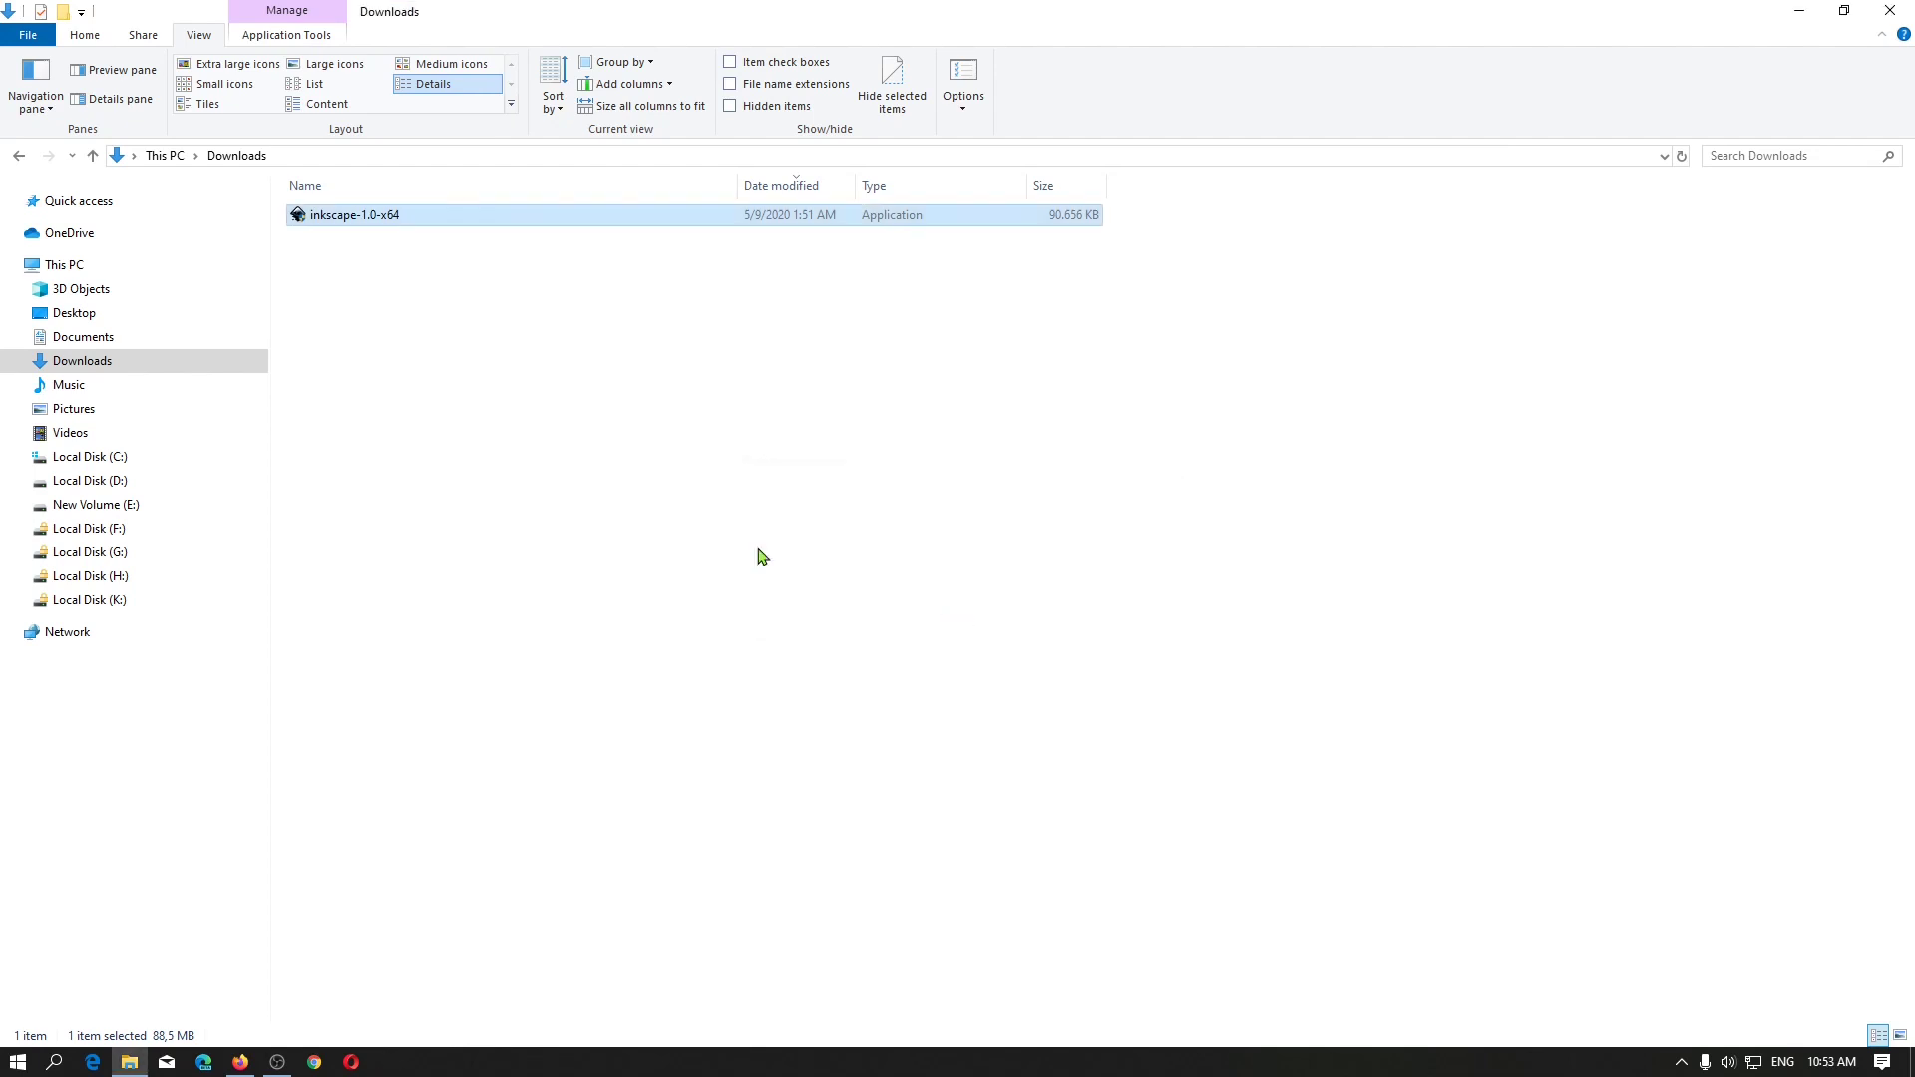
Run inkscape-1.0-x64 again with permission, keeping the default PATH option, the C:\Program Files\Inkscape destination and the Inkscape Start Menu folder
double_click(396, 218)
left_click(868, 741)
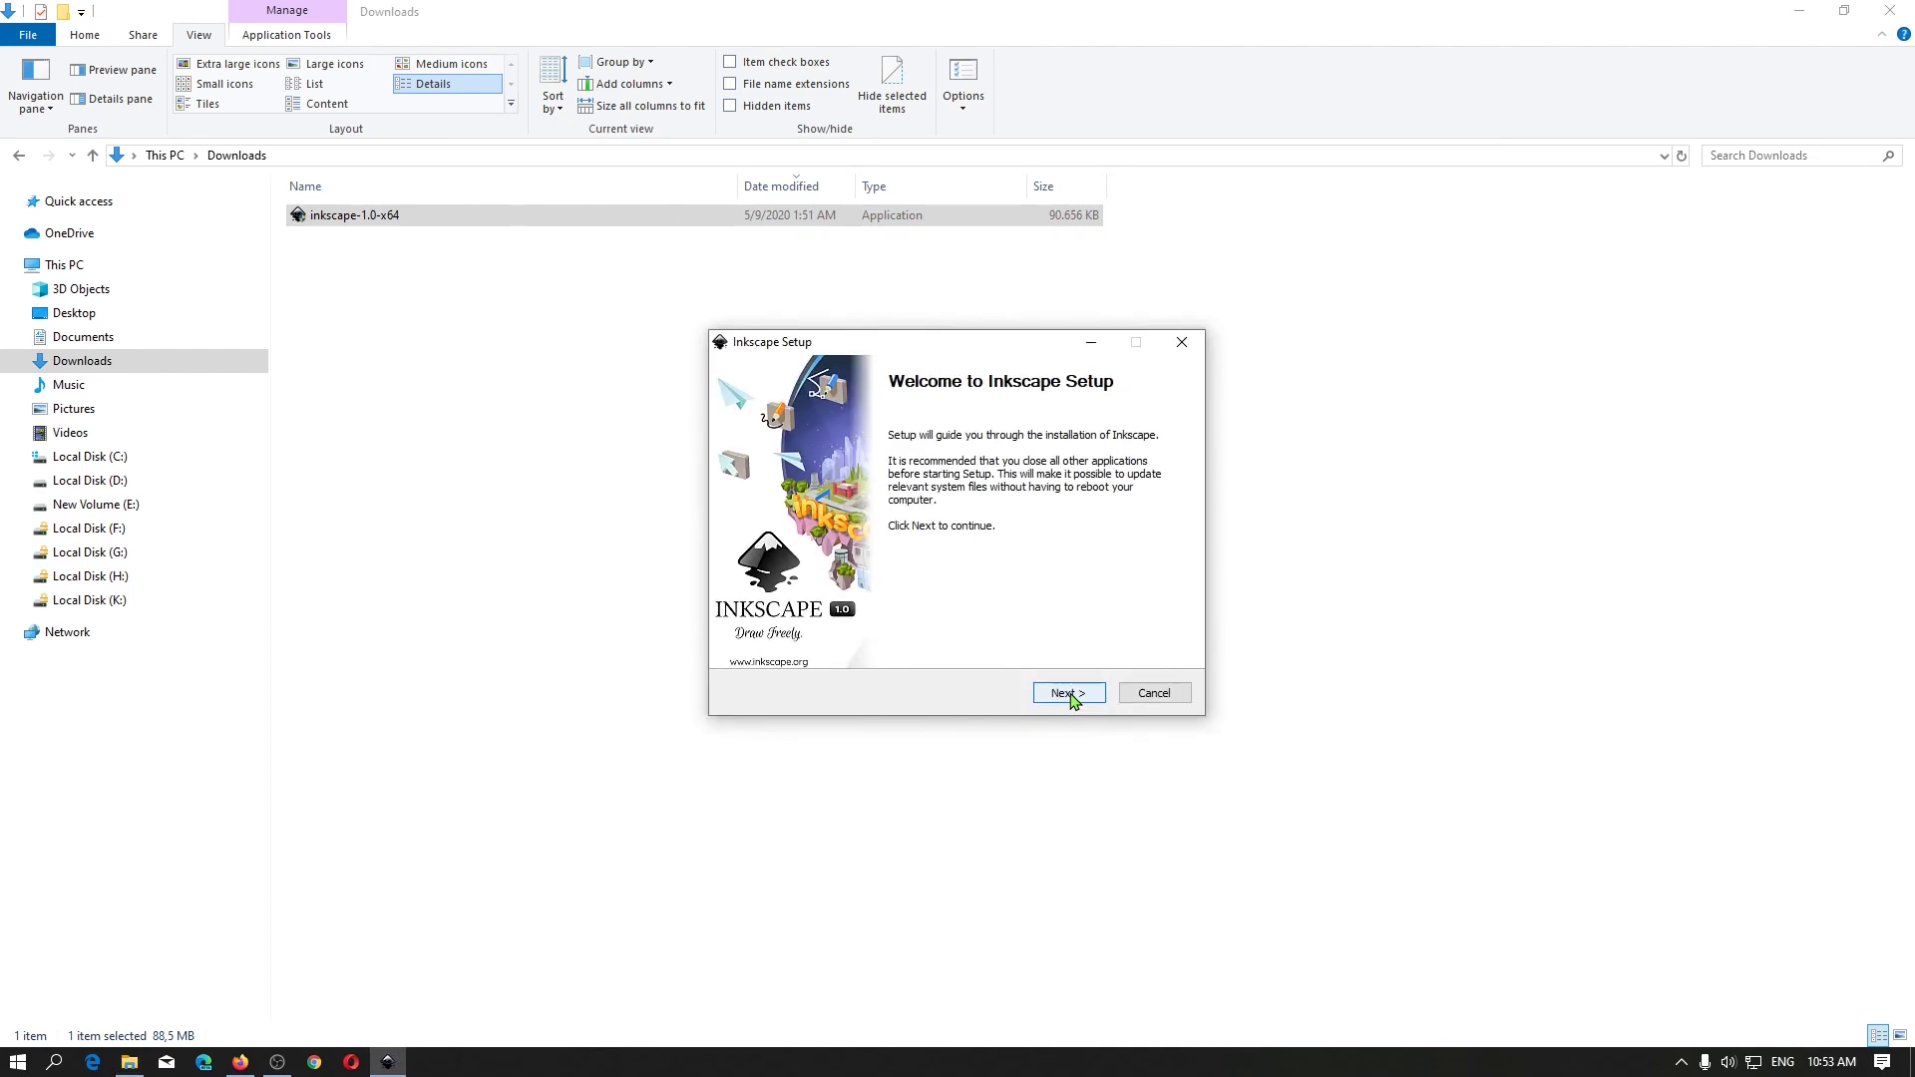
left_click(1069, 694)
left_click(1069, 694)
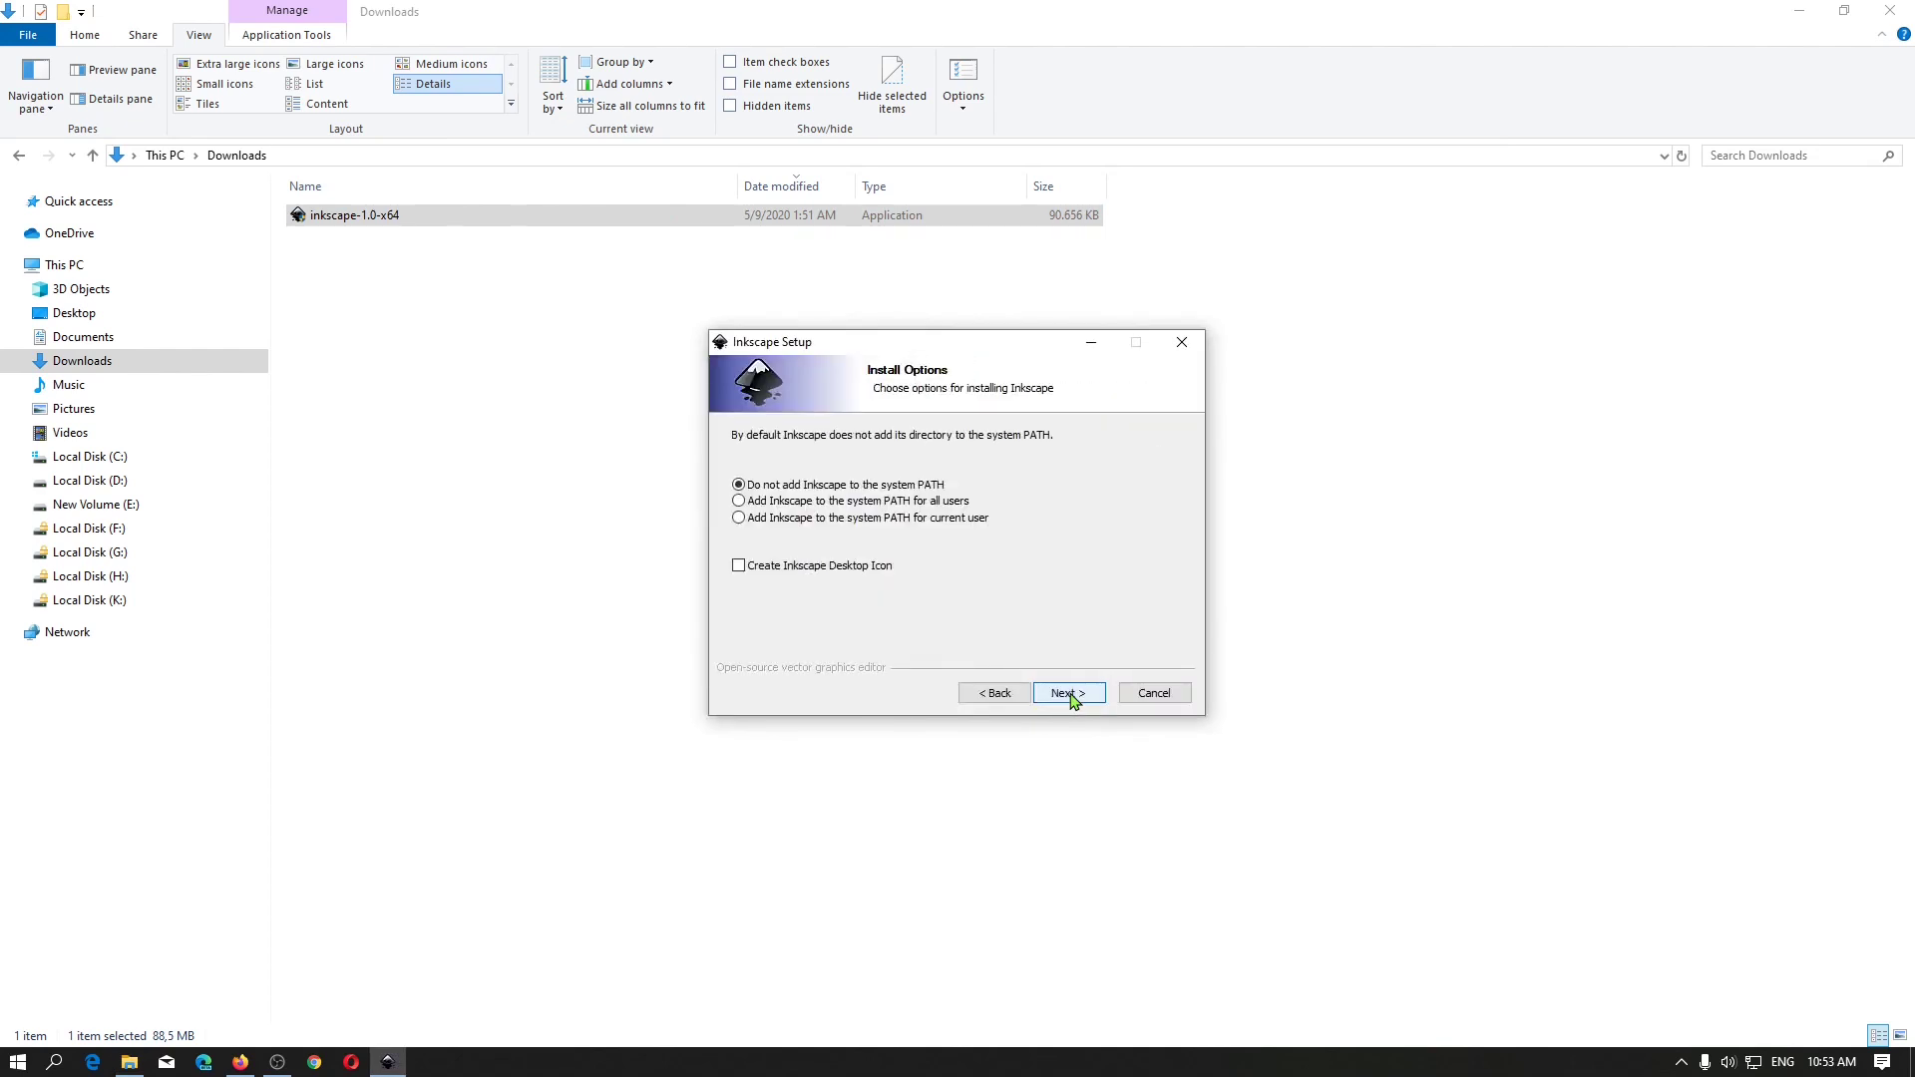
left_click(1069, 695)
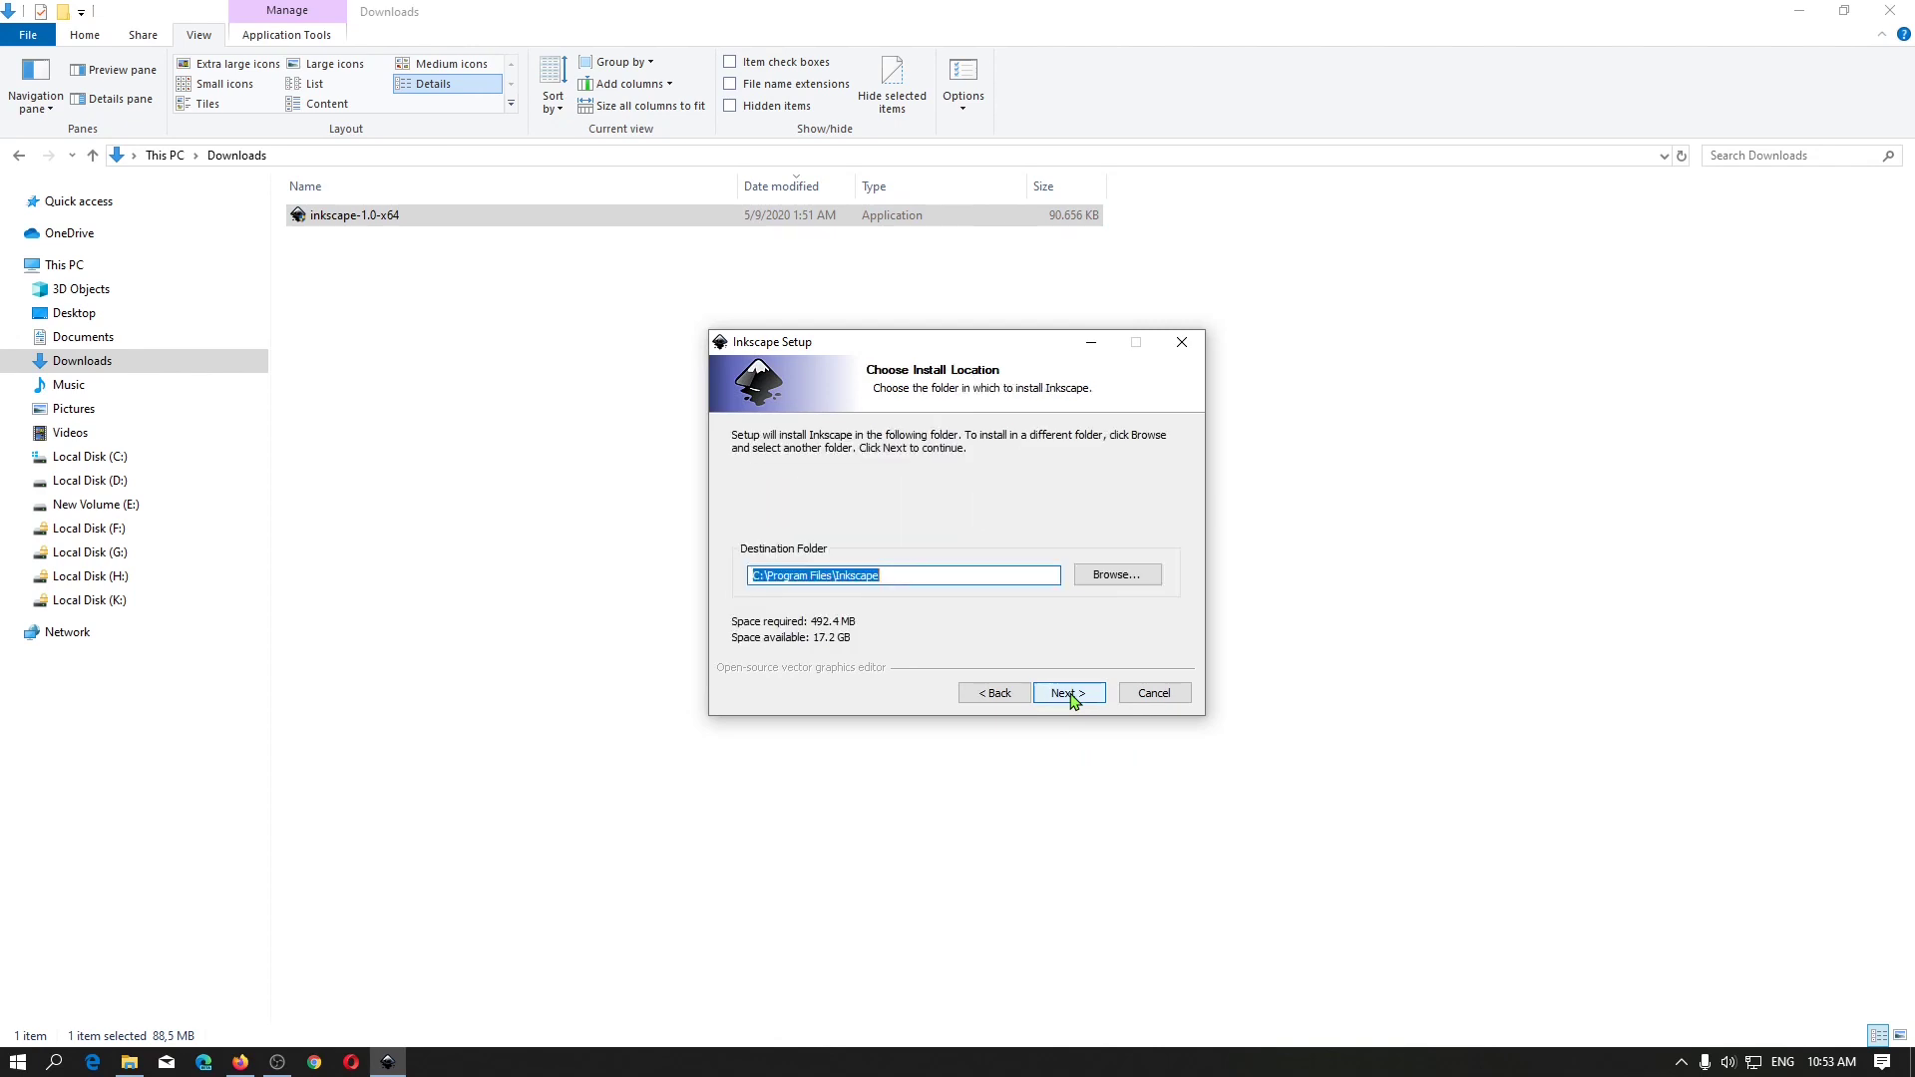
left_click(1069, 694)
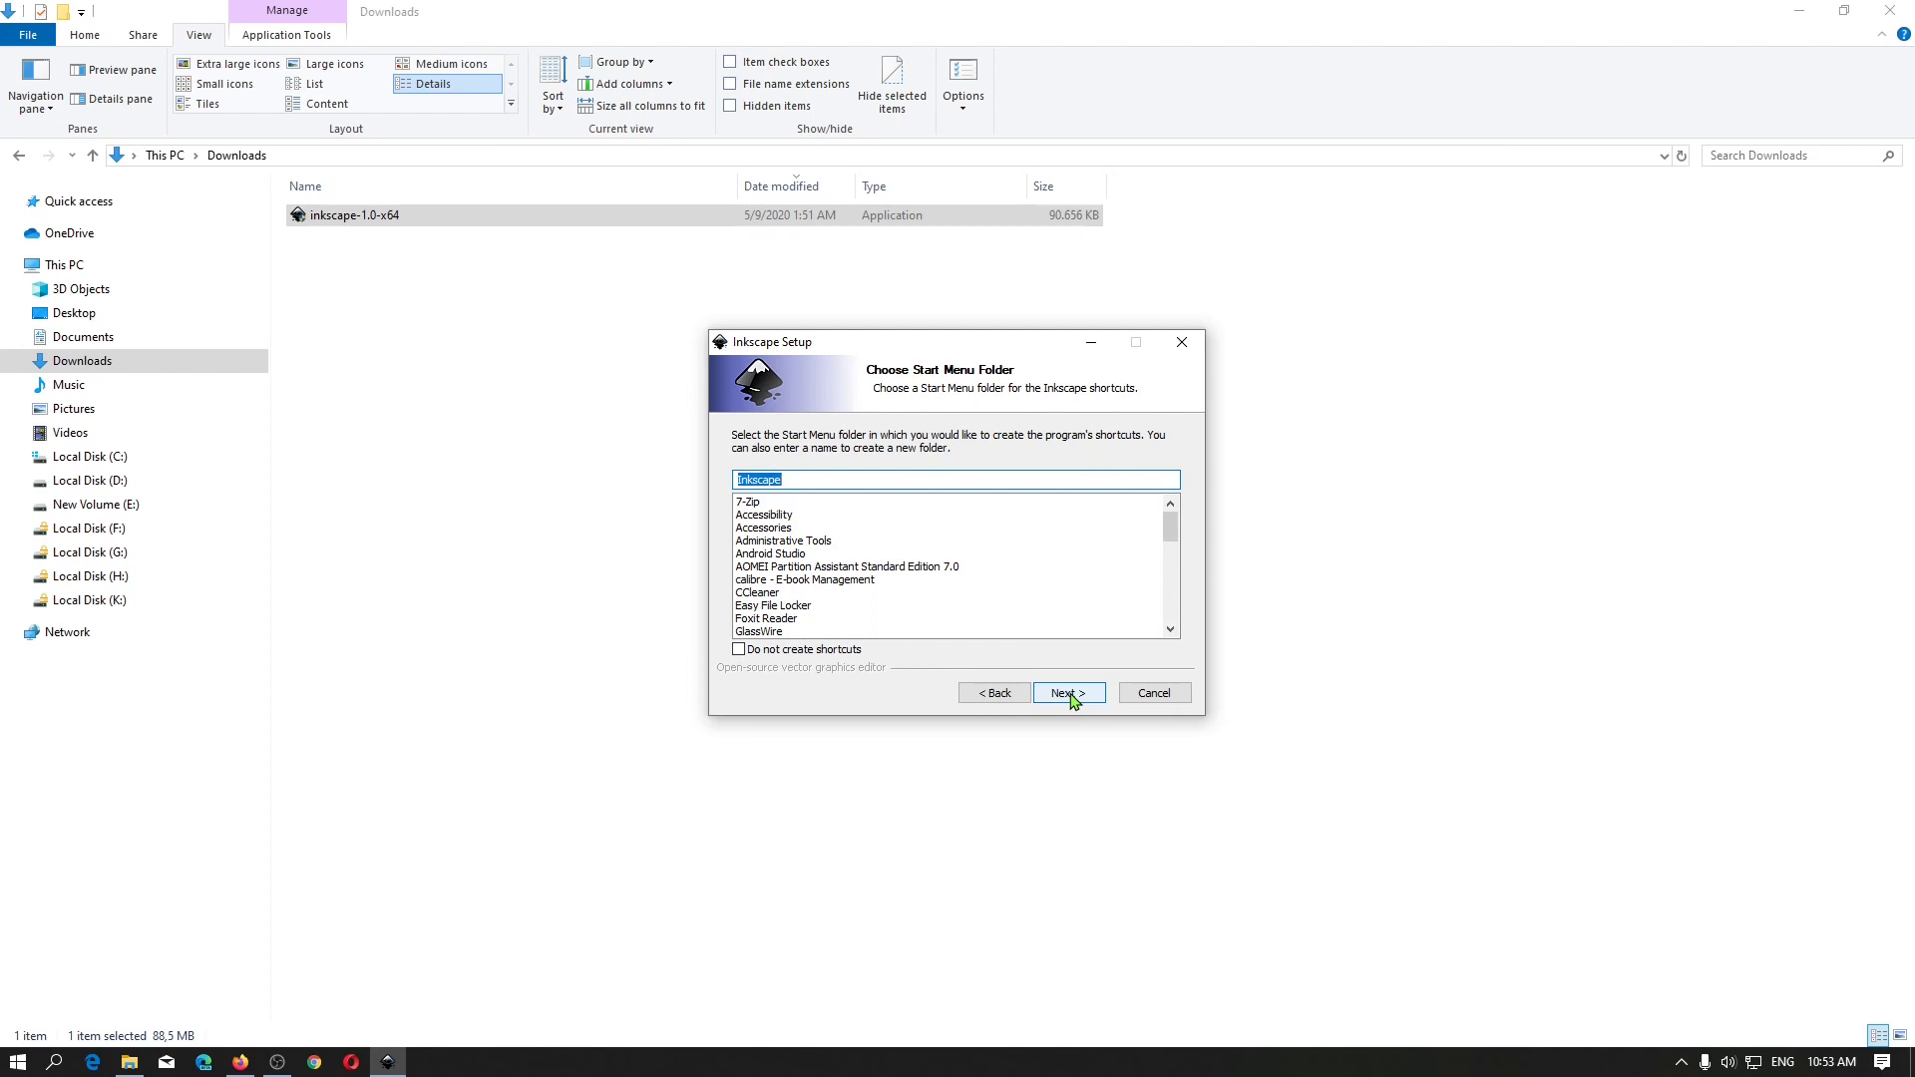
left_click(1069, 695)
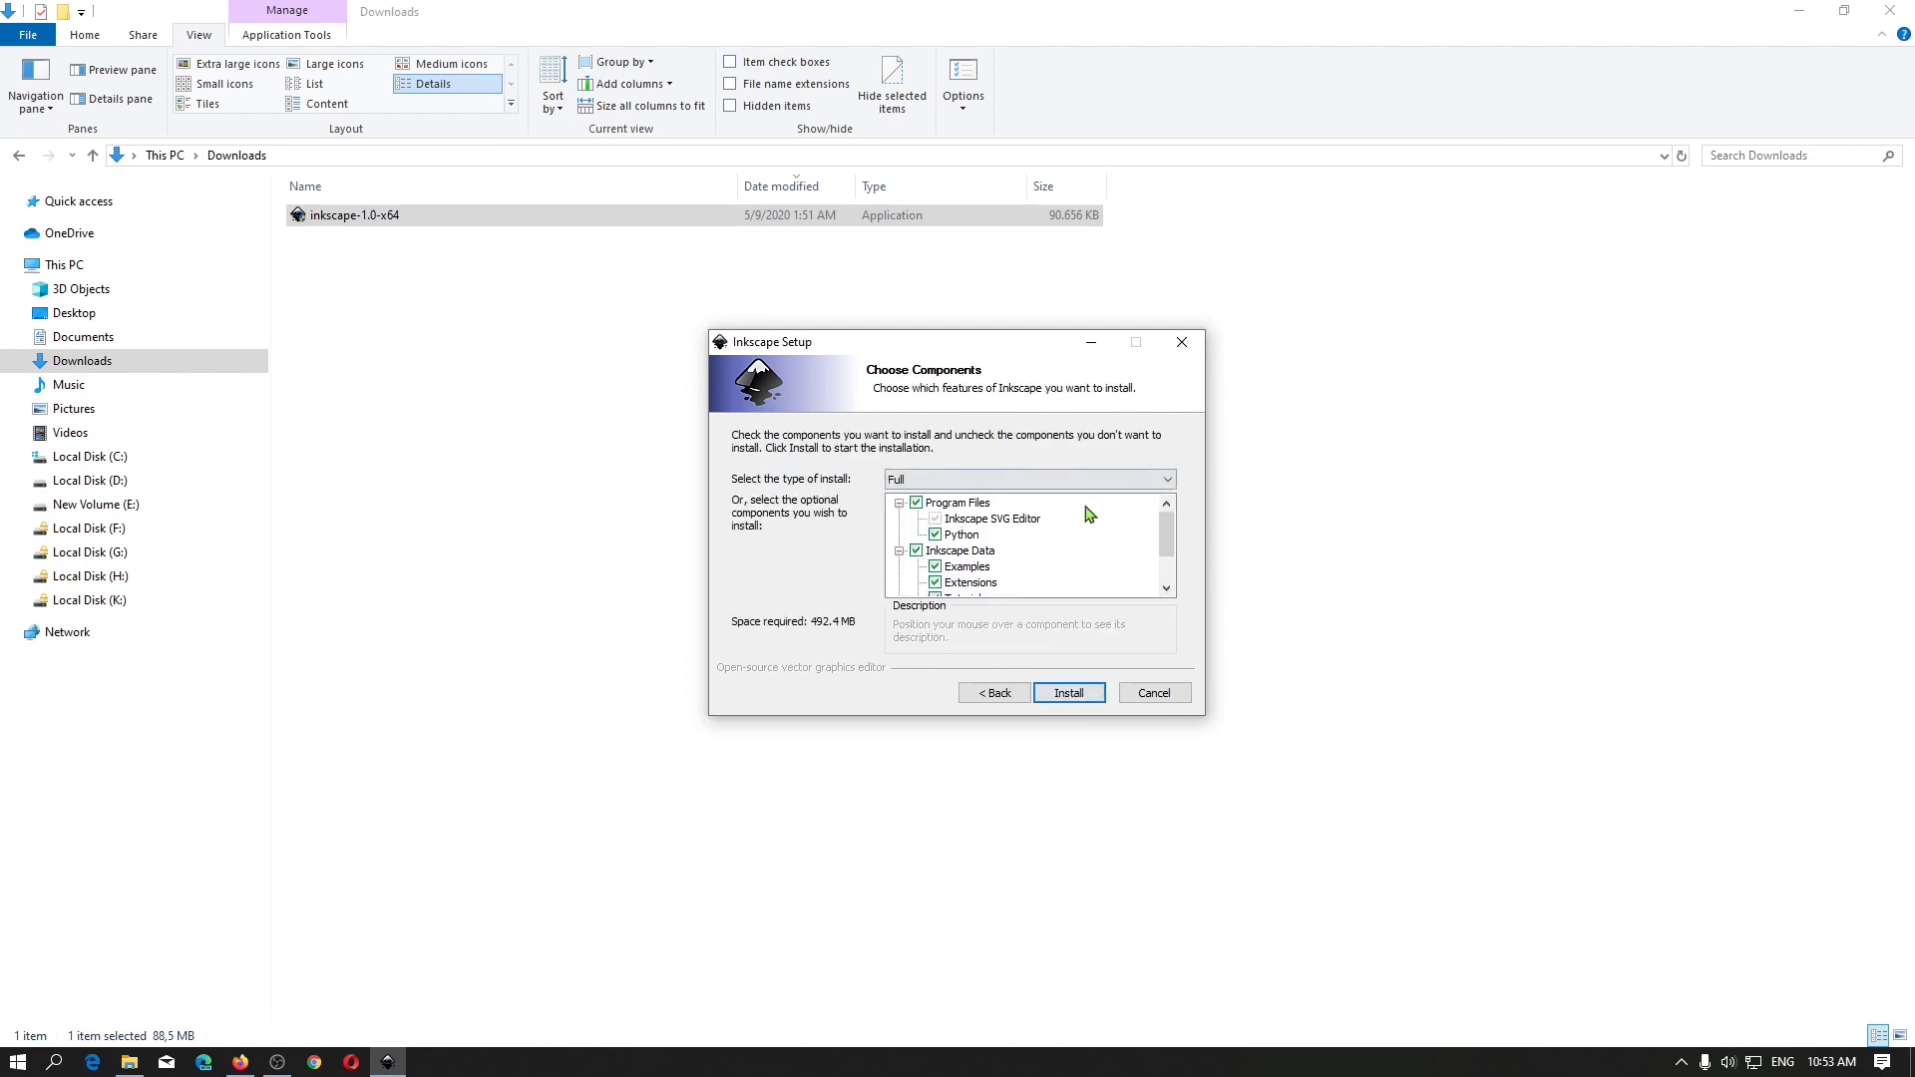
Install the Full set of Inkscape components and finish the setup with Run Inkscape enabled
scroll(1093, 557, "down", 1)
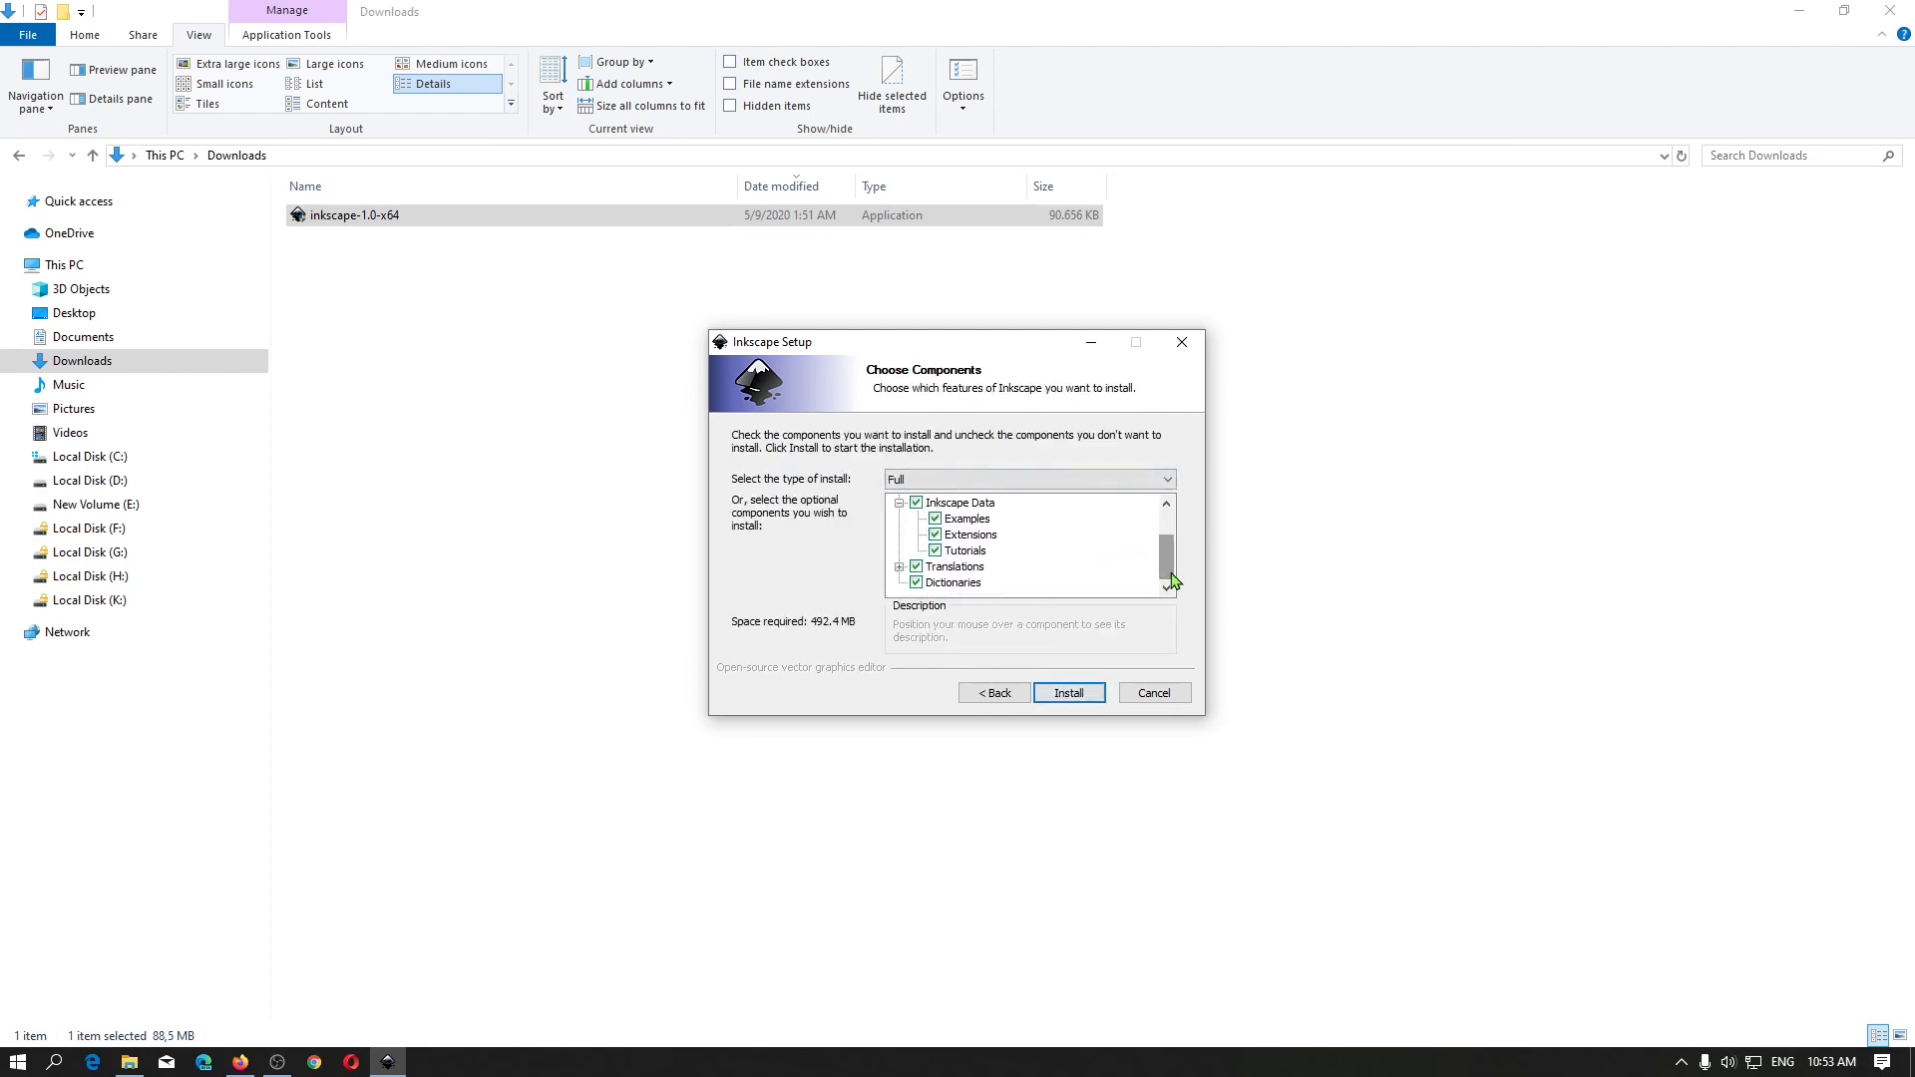
left_click(1070, 693)
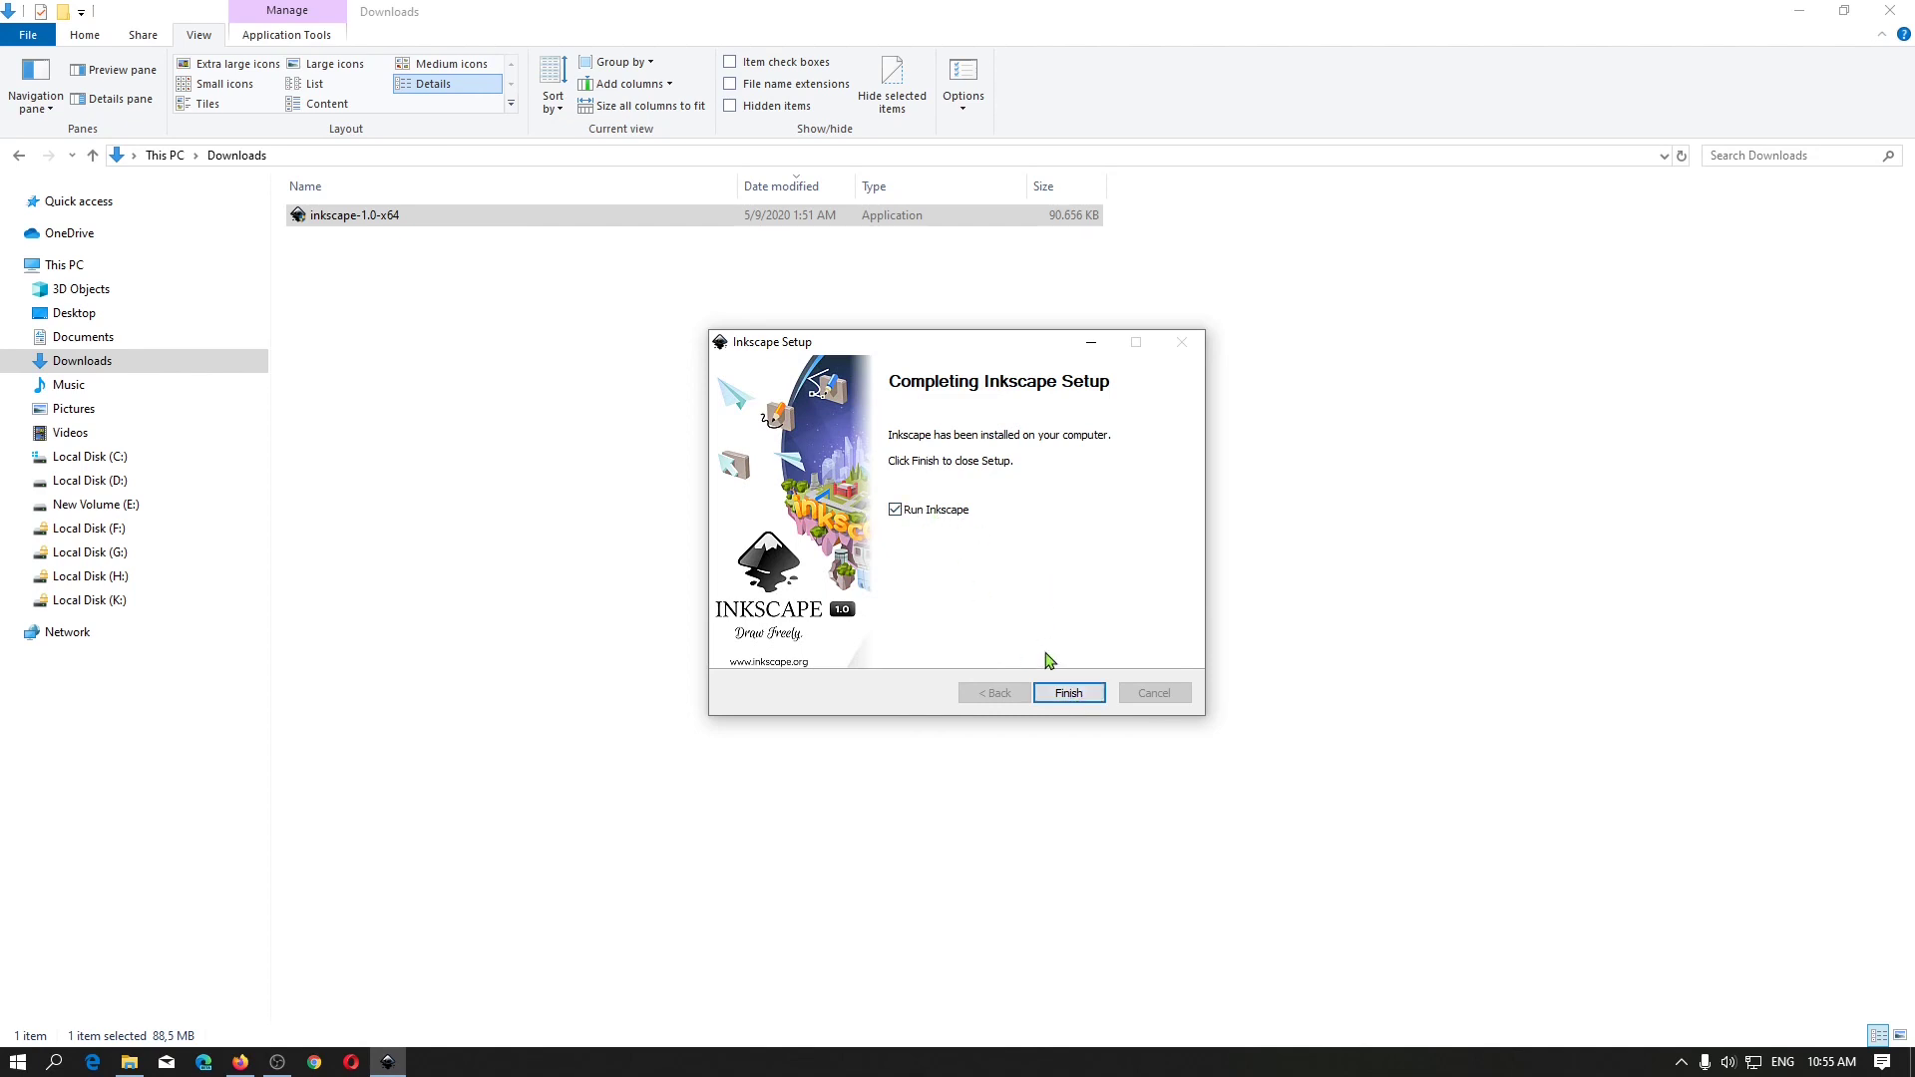
left_click(1069, 696)
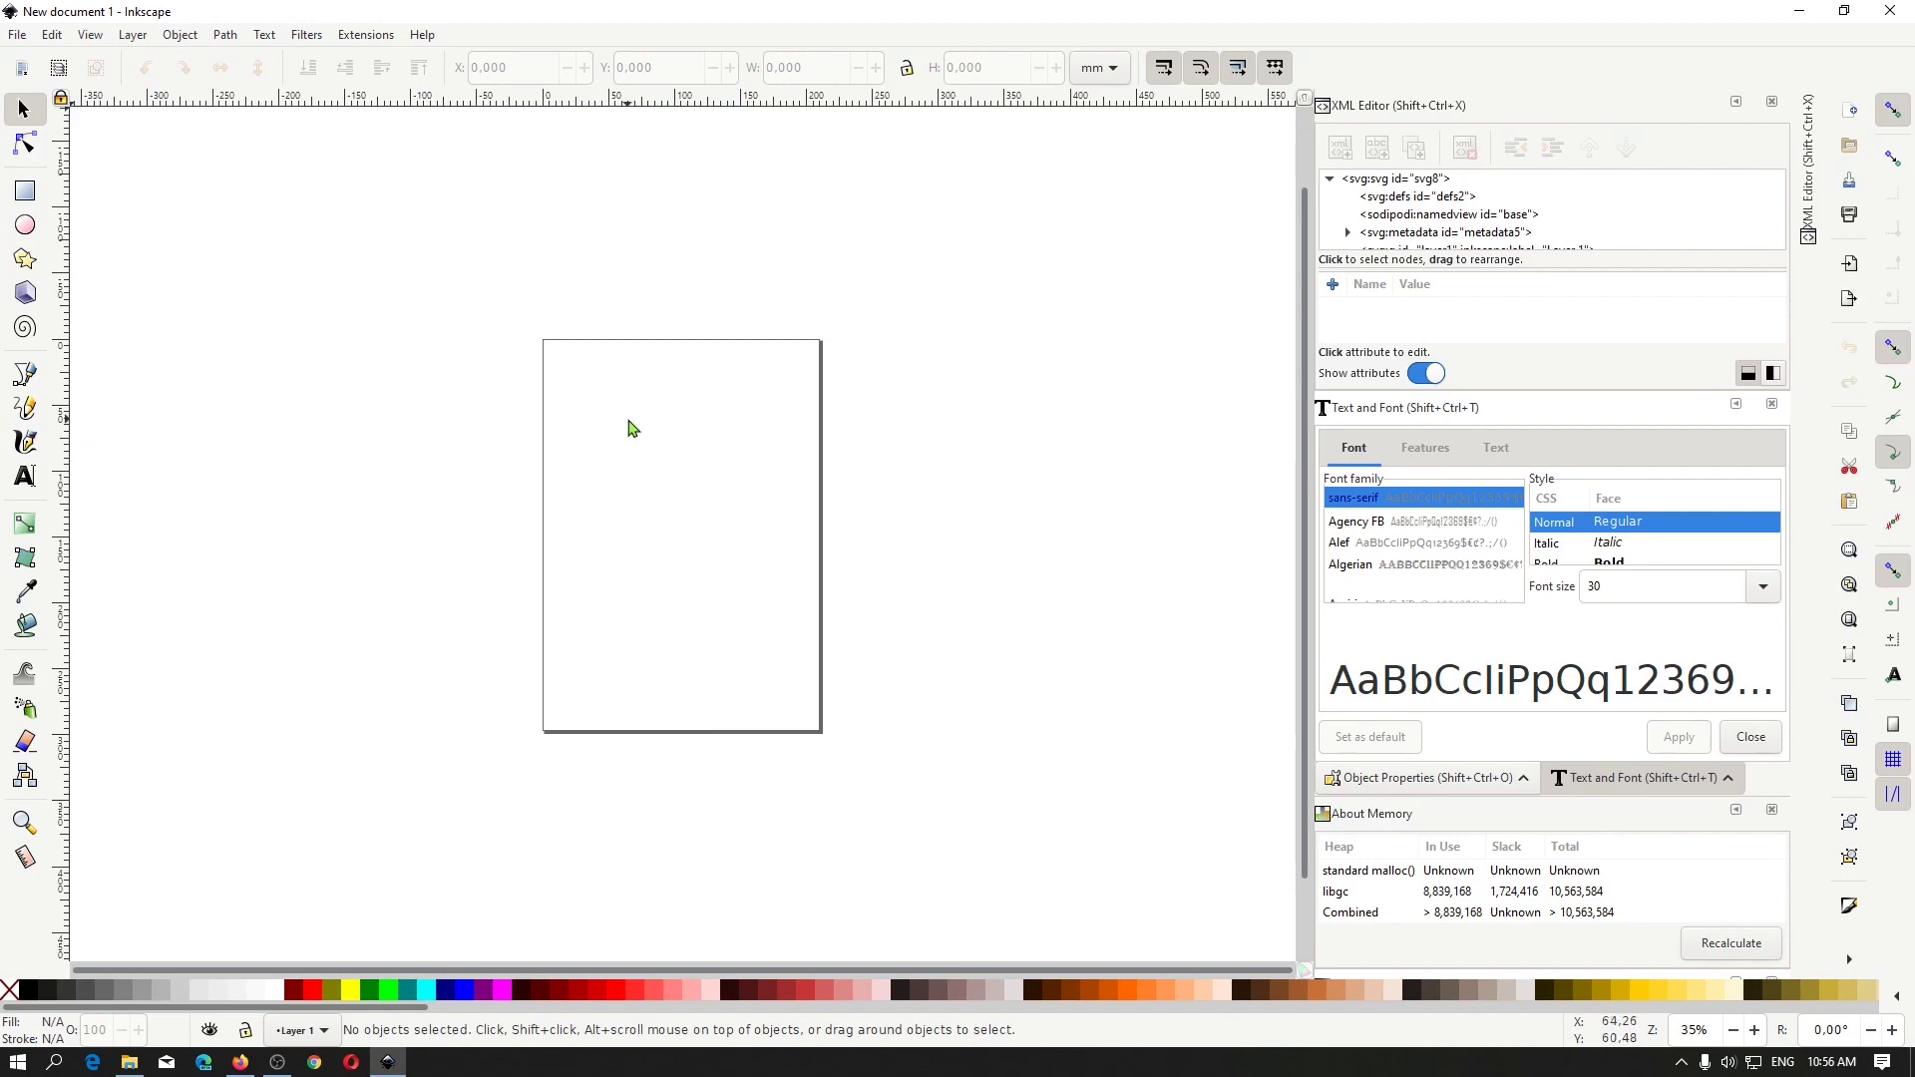
Check the version of the newly installed program in About Inkscape, then close the dialog
left_click(423, 35)
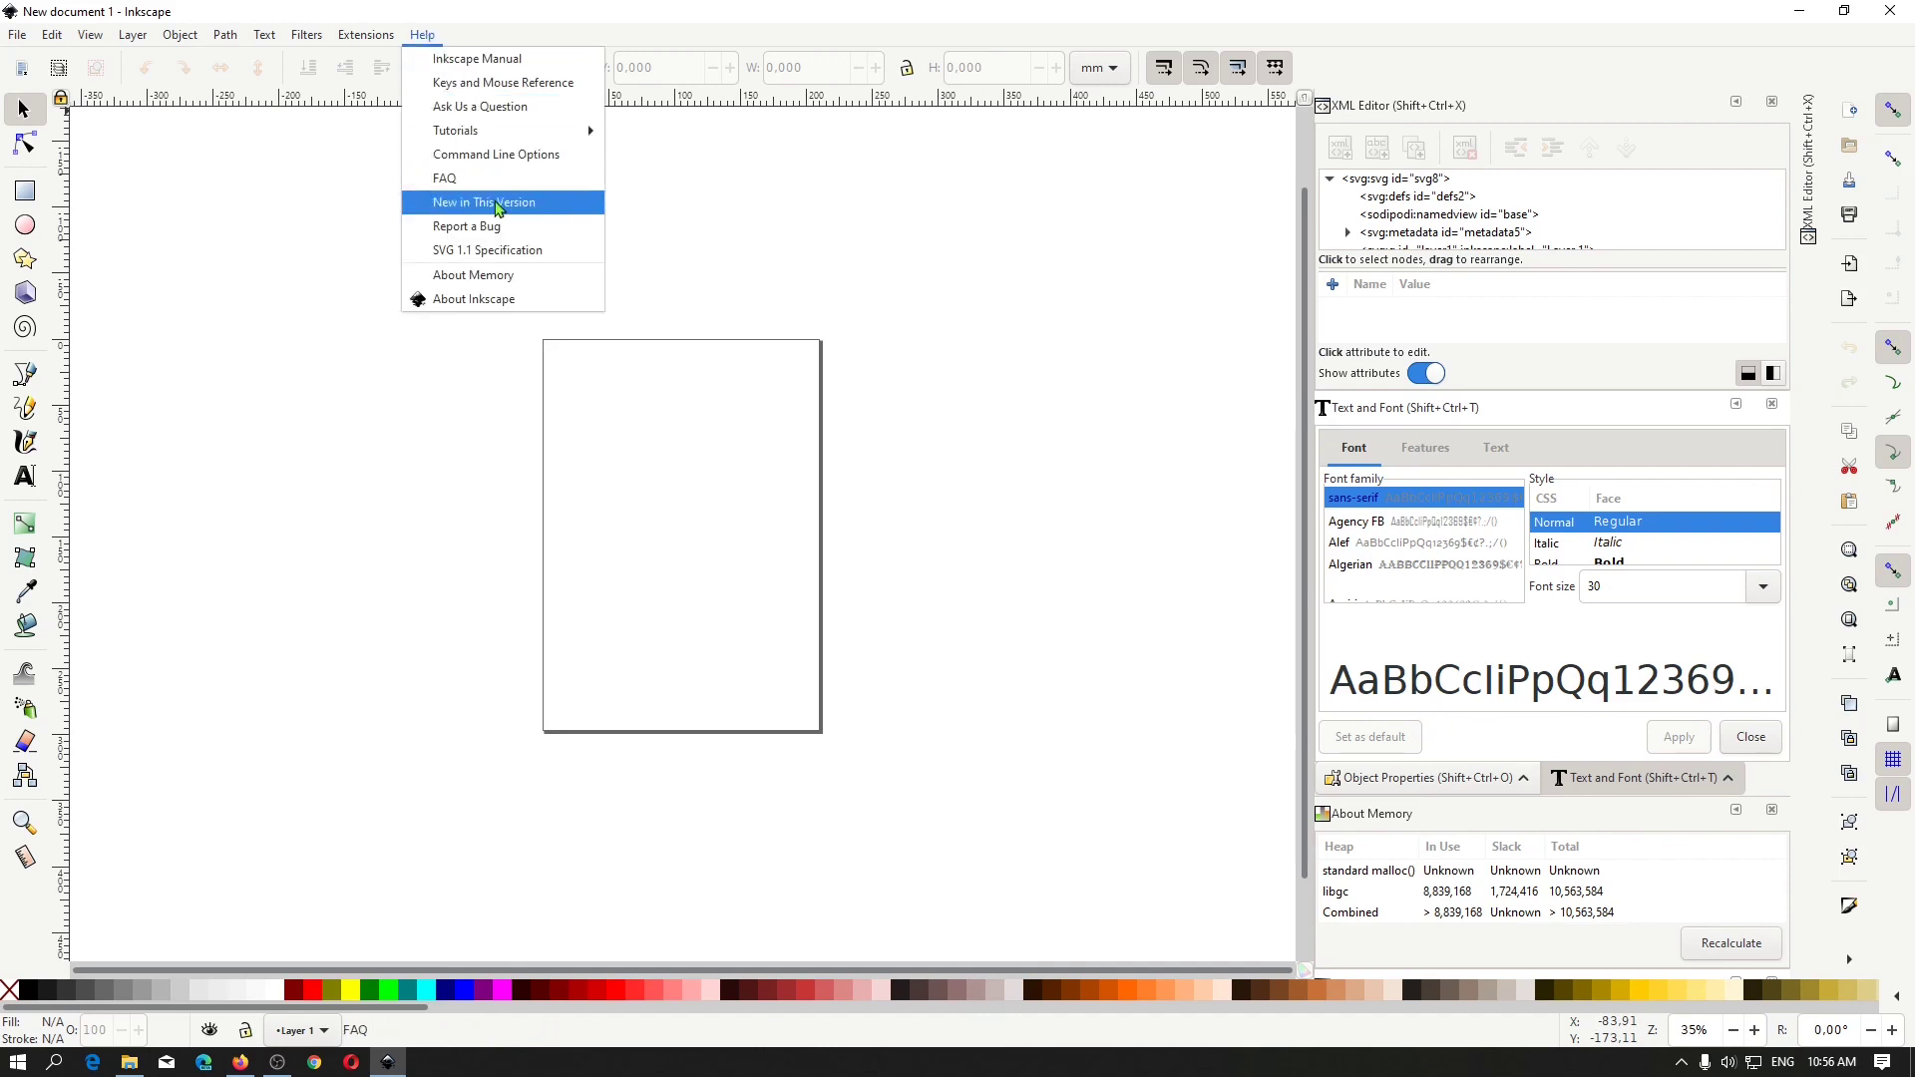
left_click(508, 300)
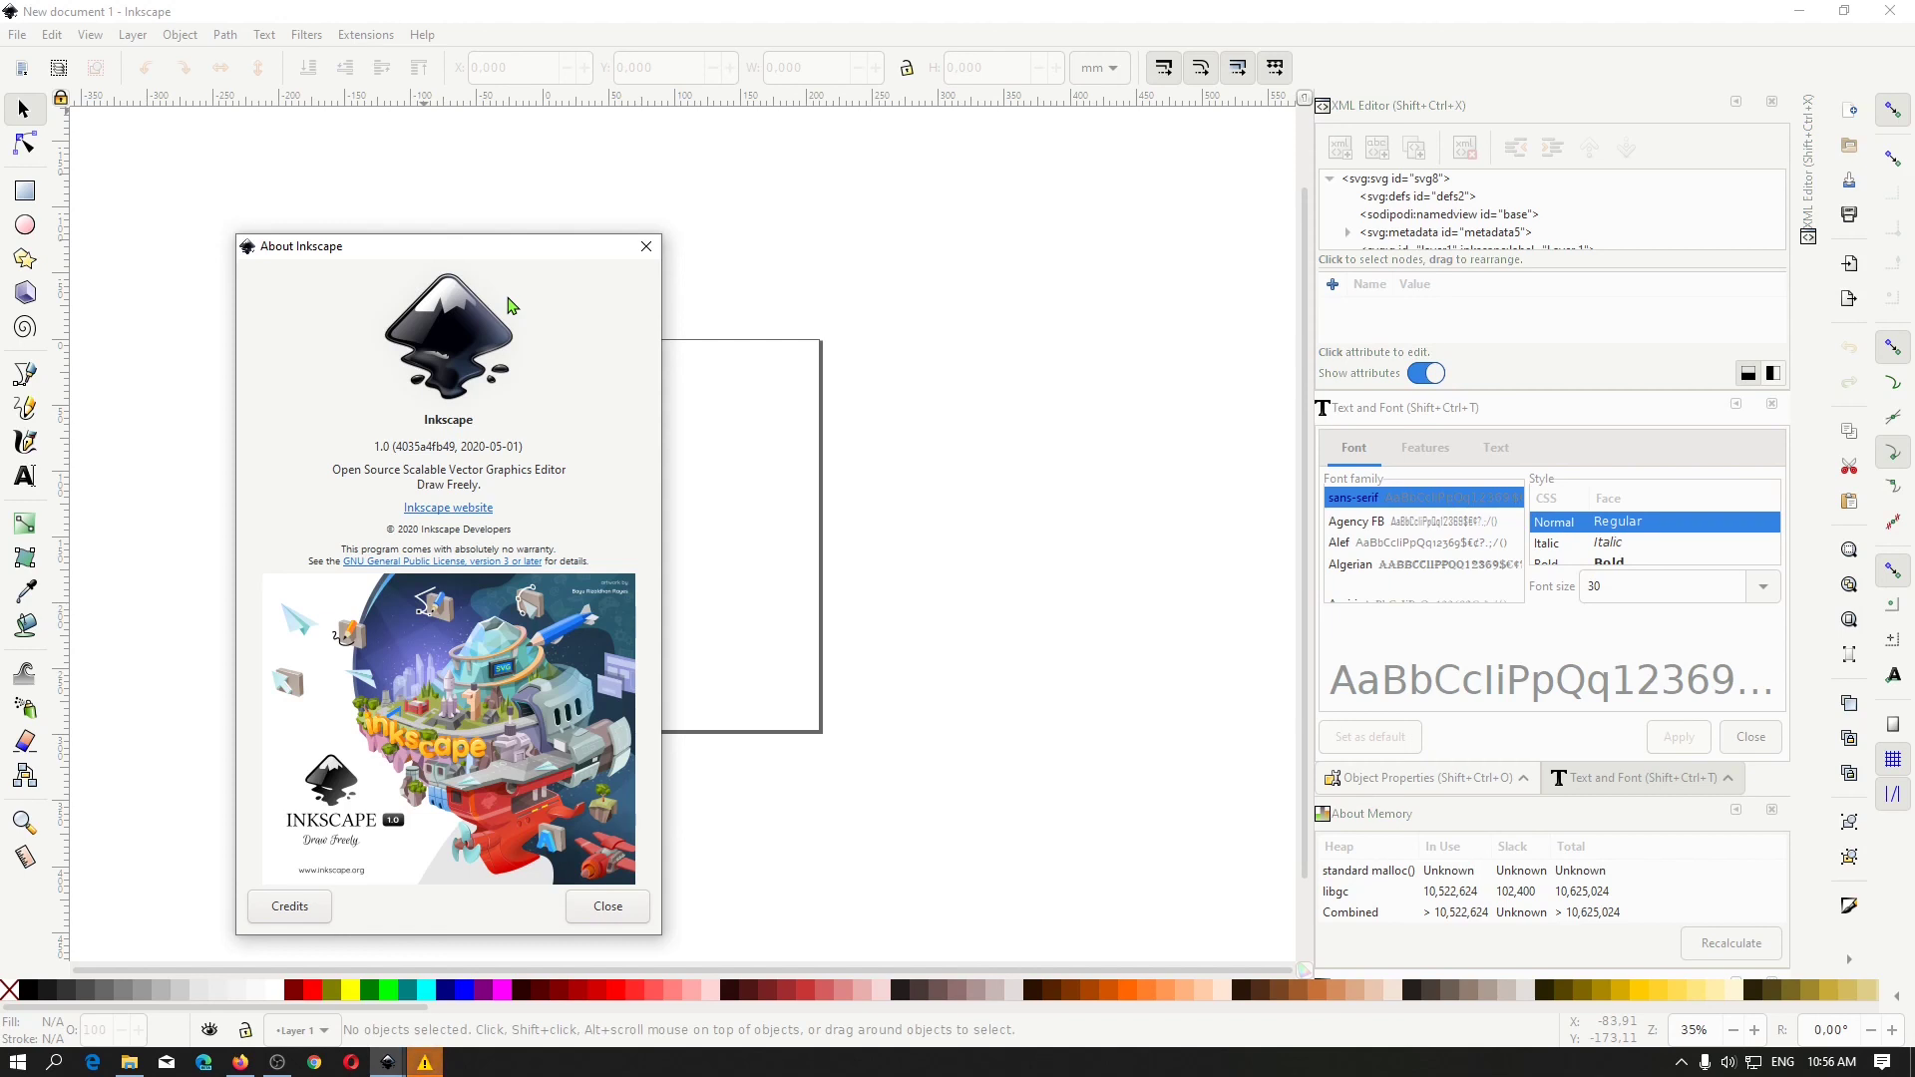
left_click(610, 906)
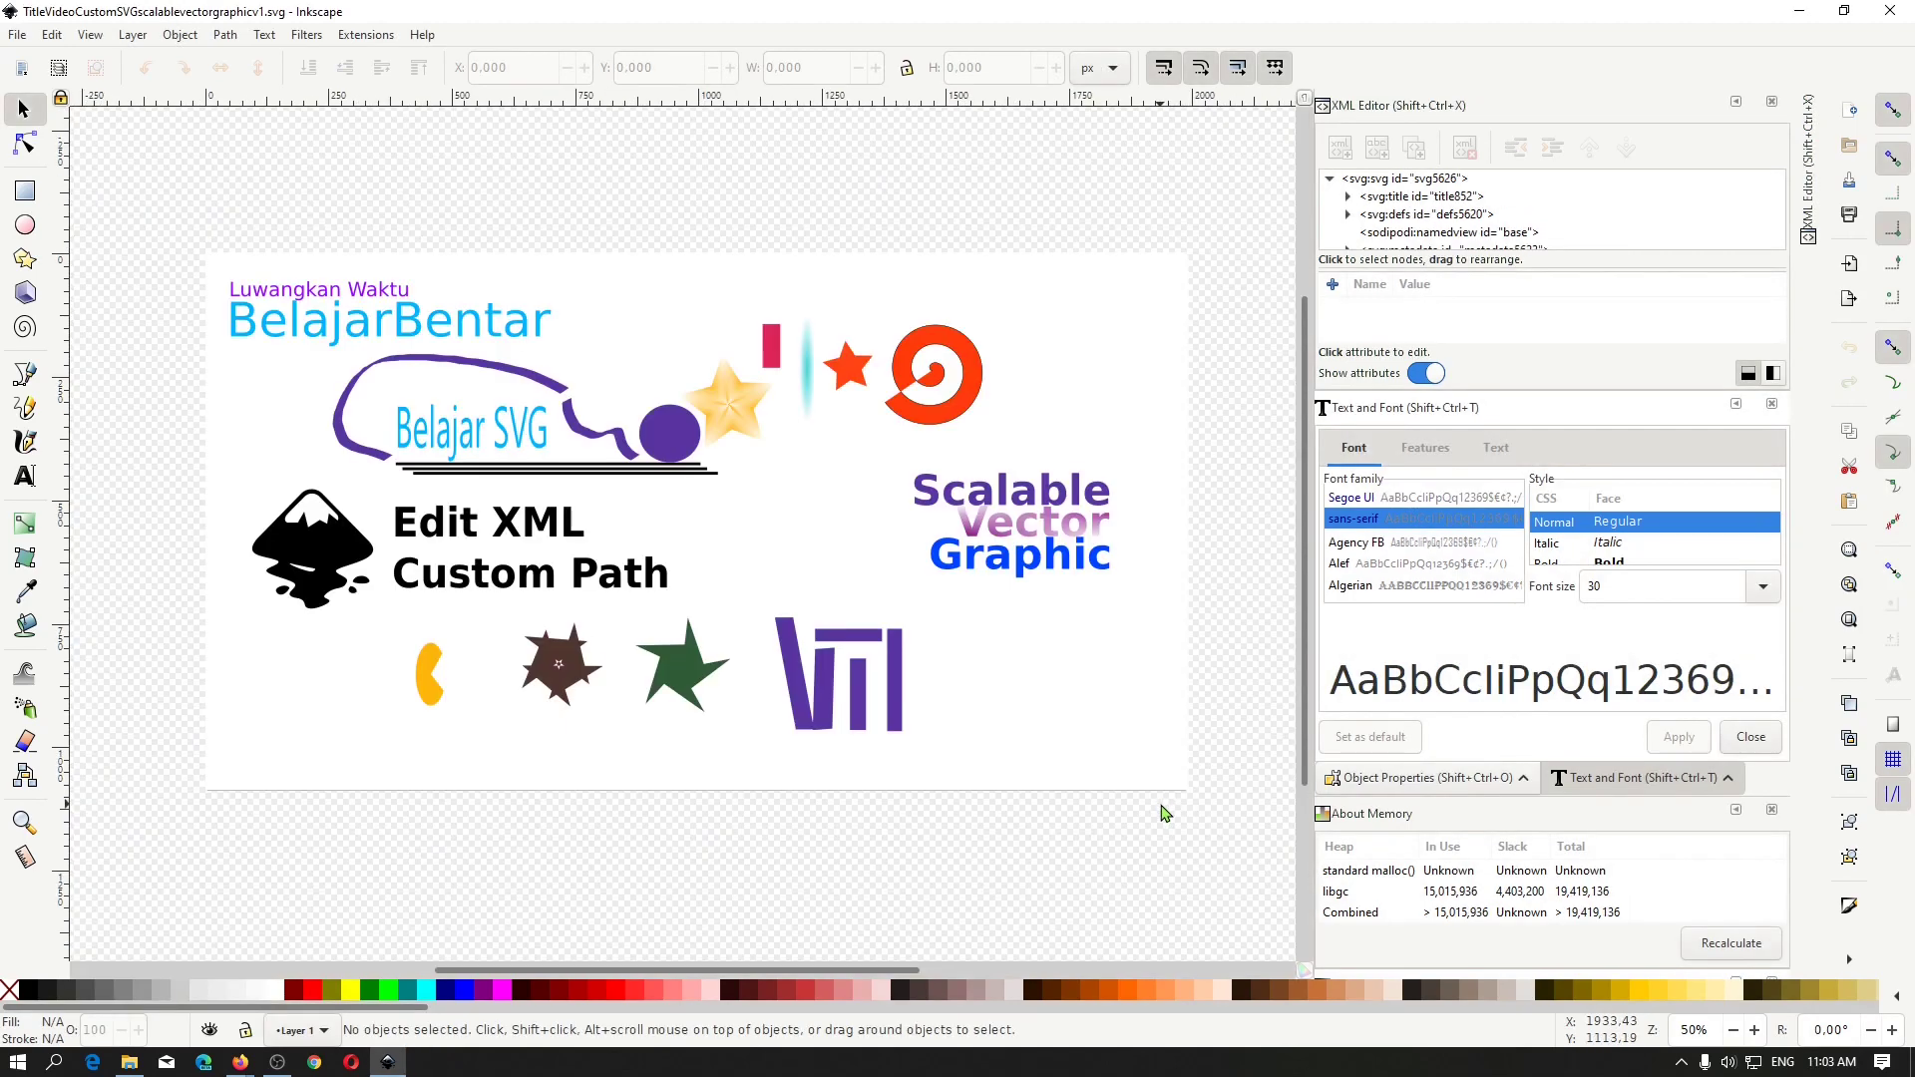